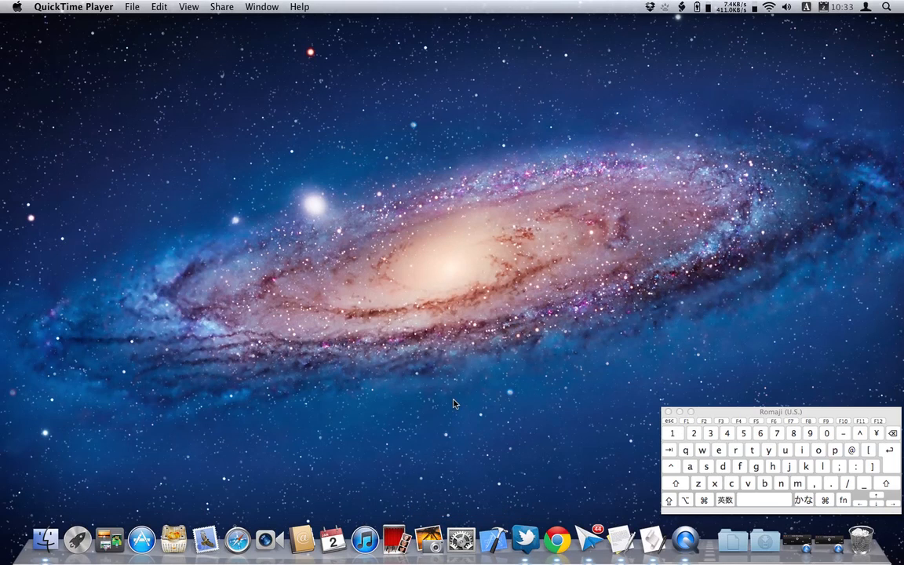
- Add Quicksilver.app to the Dock from a Spotlight search for "q" and launch it
key("super+space")
type("q")
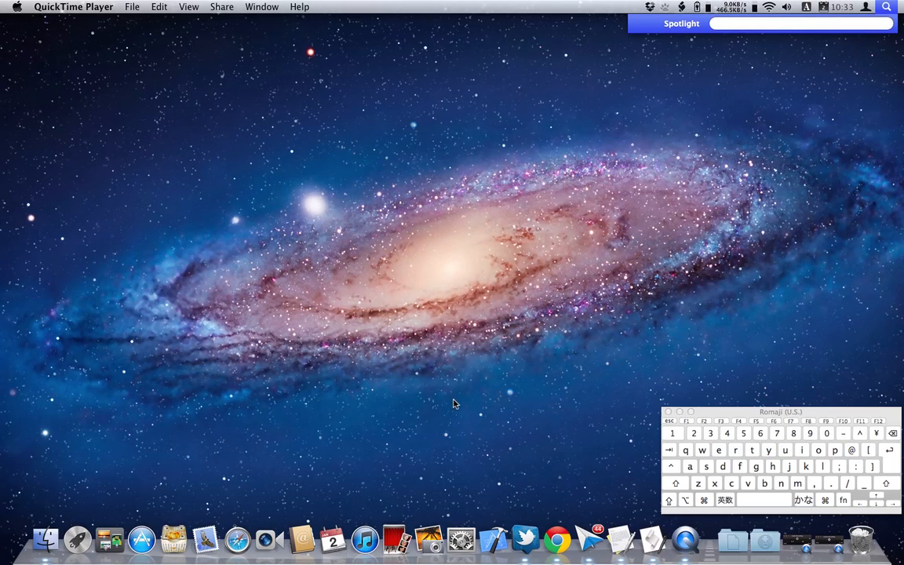
key("Down")
key("Down")
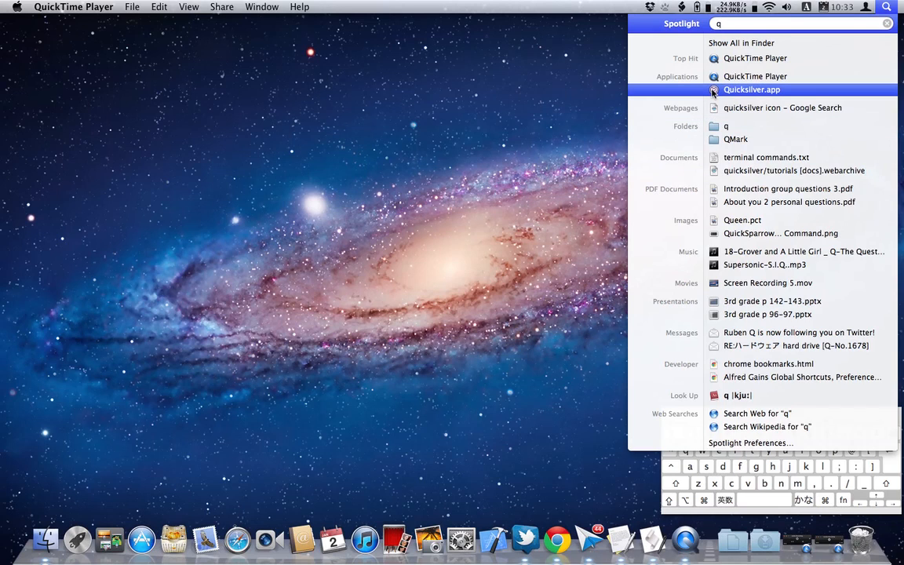
left_click_drag(714, 92, 73, 553)
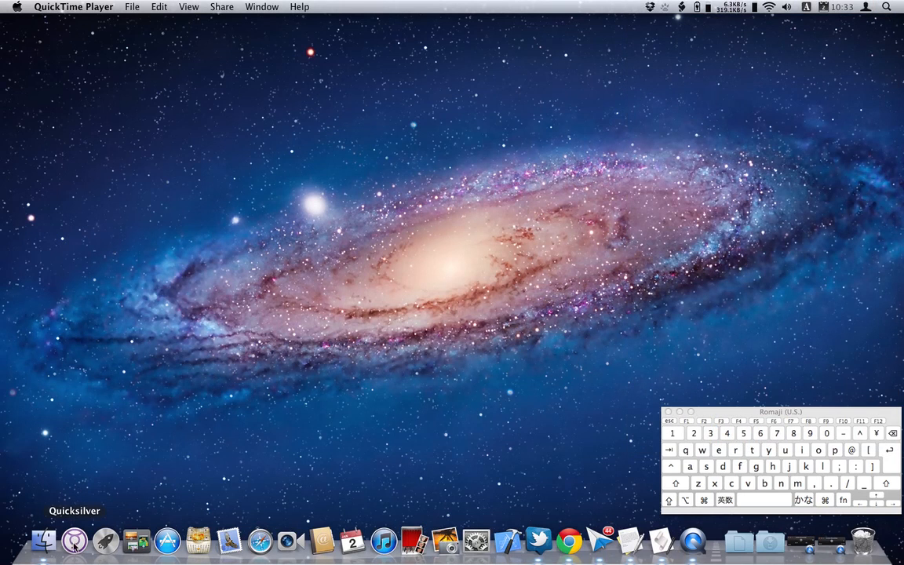
left_click(73, 541)
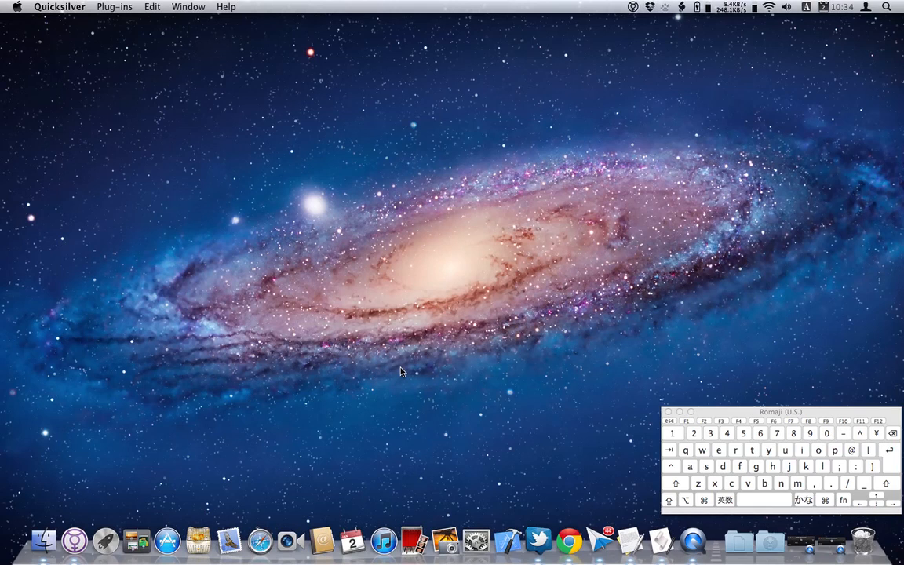
- Turn on Dock hiding and bring up Quicksilver's search window
key("super+alt+d")
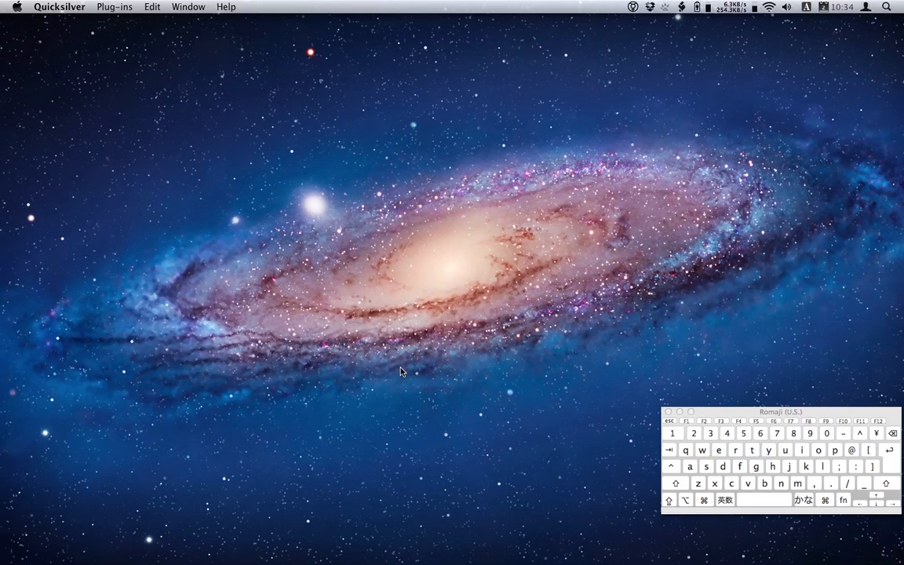
key("super")
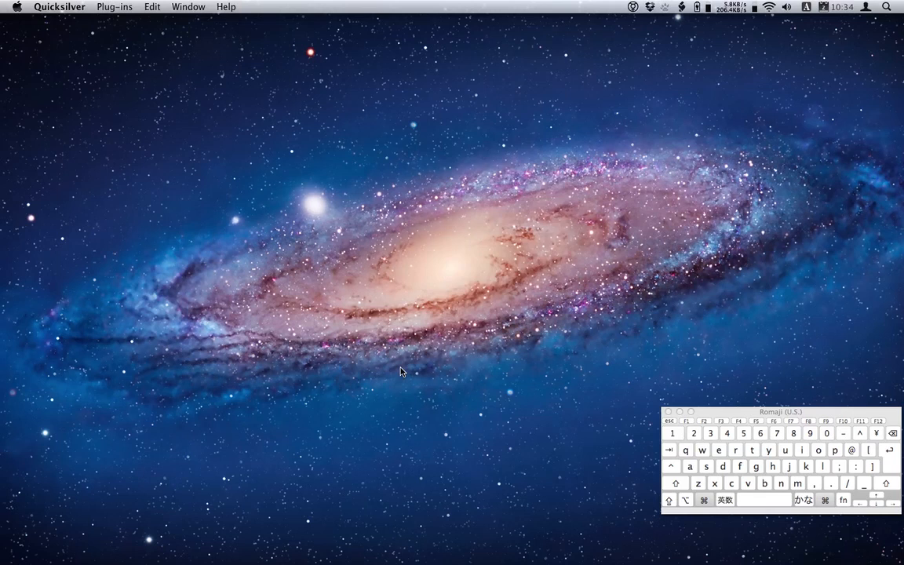
key("super+space")
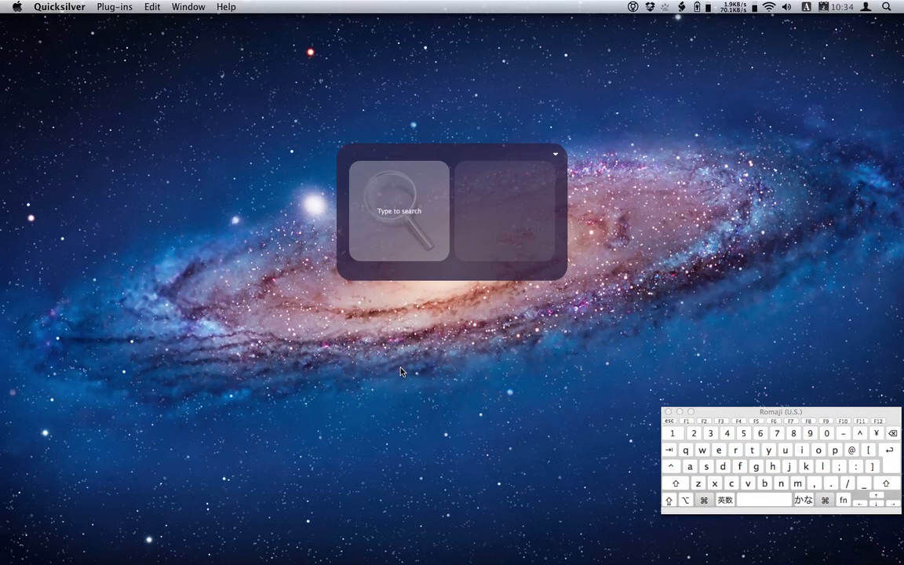
- In Quicksilver's application preferences, enable Start at login and disable Show icon in dock, postponing the relaunch
key("super+comma")
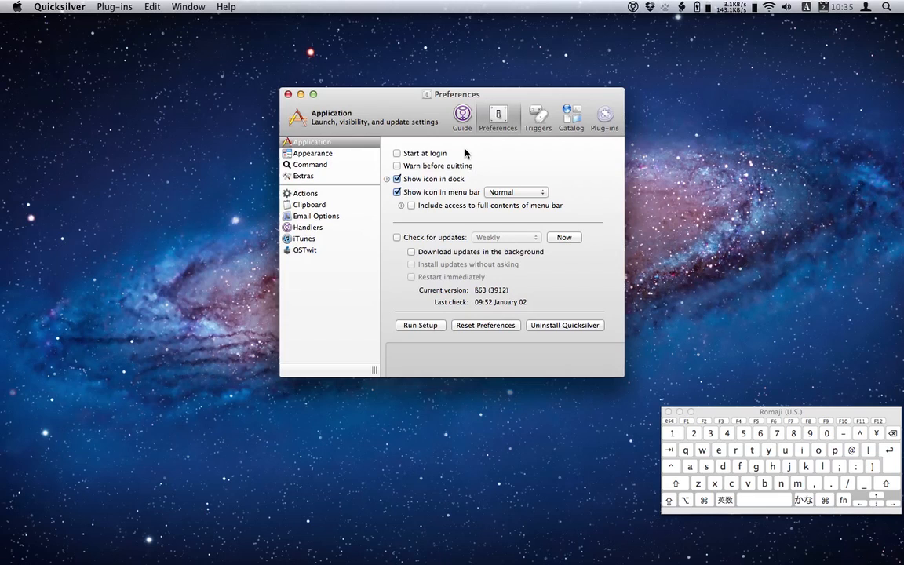
left_click(397, 154)
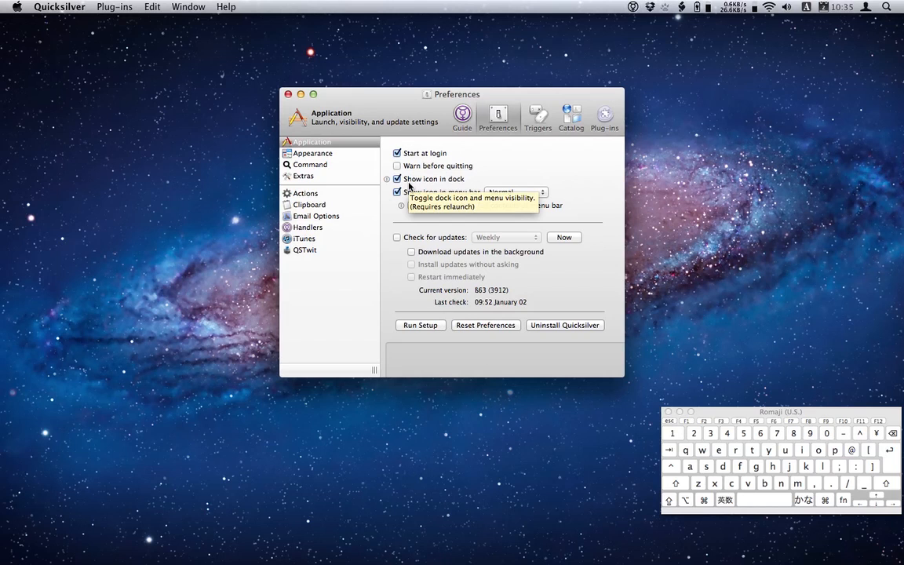
key("super+Tab")
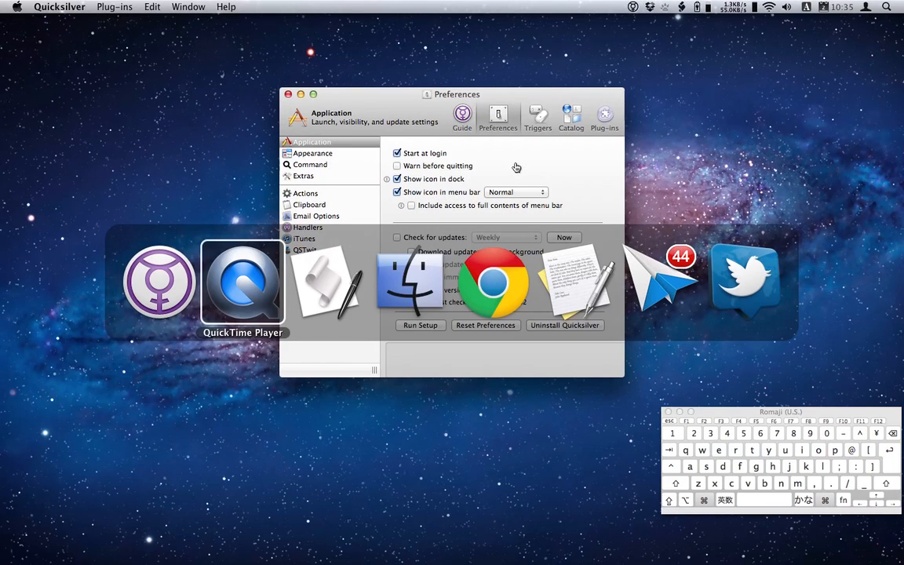
key("super+shift+Tab")
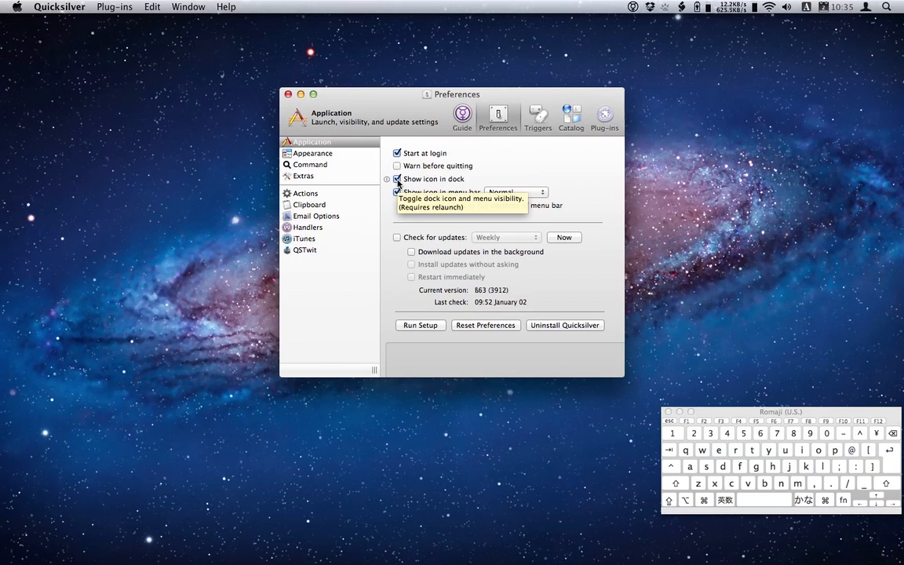
left_click(397, 179)
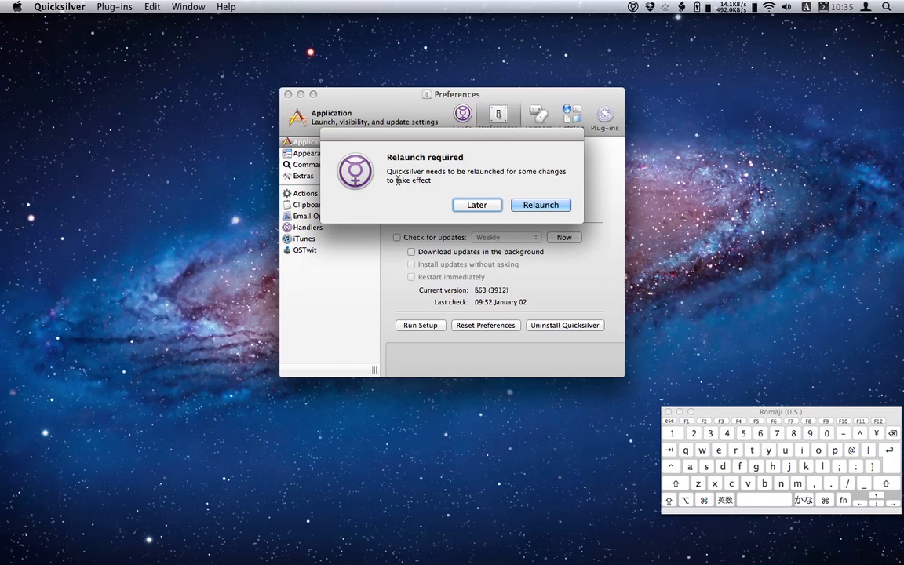
left_click(470, 206)
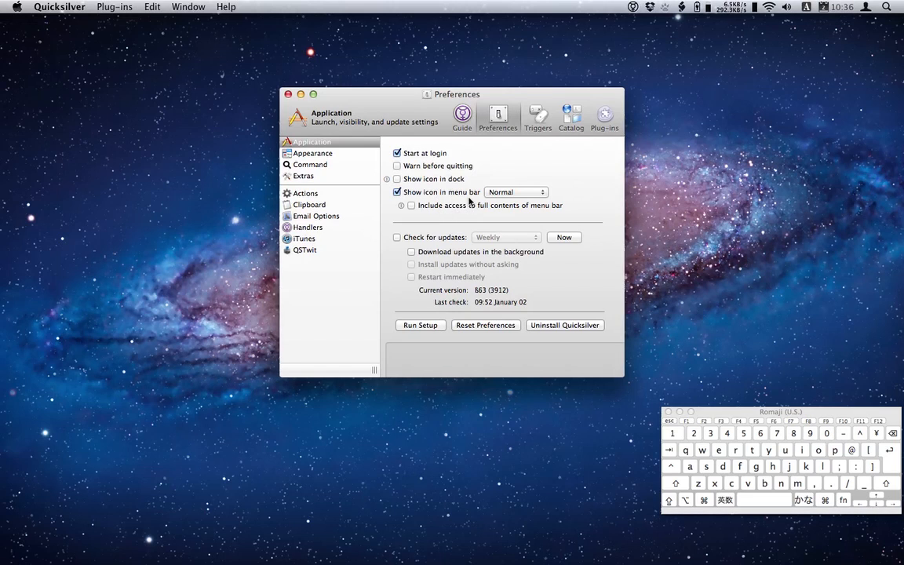
- Set the menu bar icon option to Left and enable Include access to full contents of menu bar
left_click(533, 196)
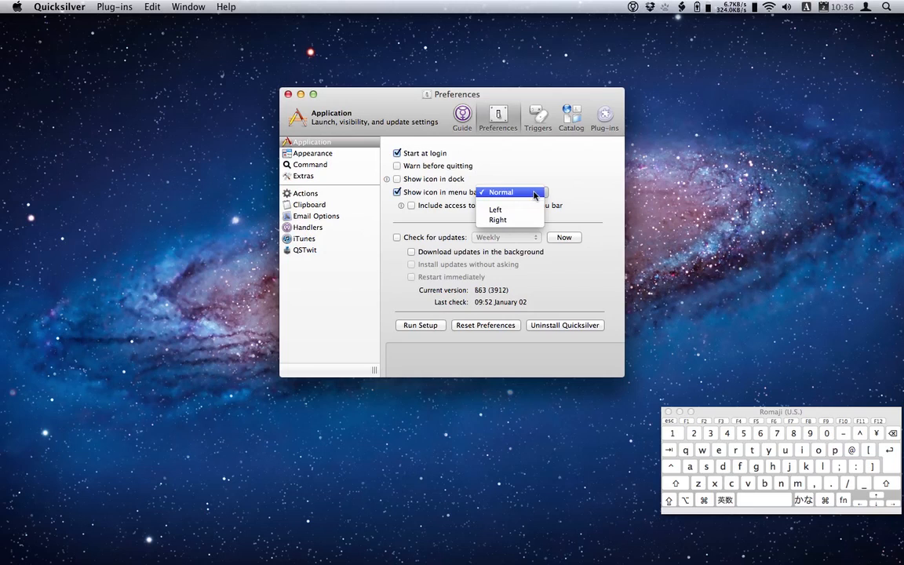
left_click(530, 211)
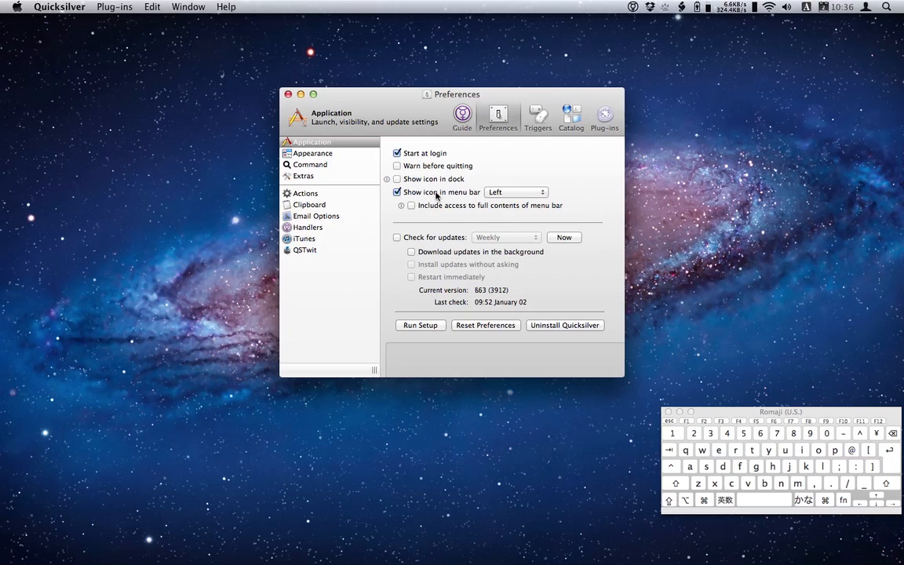
left_click(632, 8)
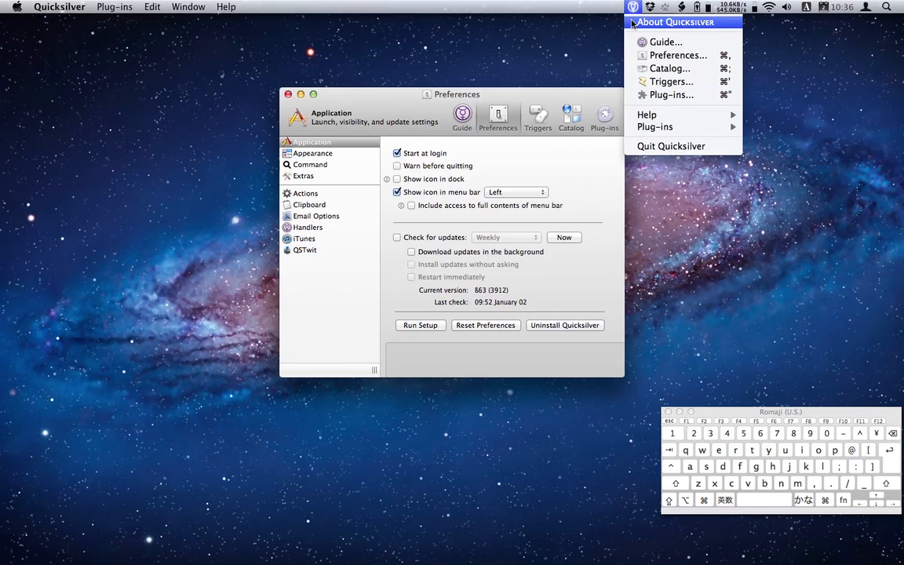
left_click(414, 210)
left_click(411, 207)
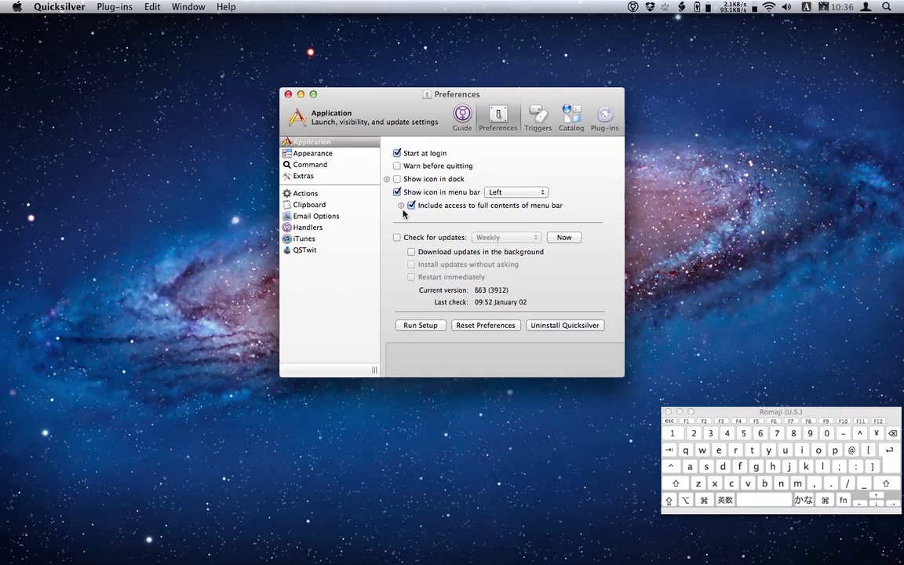
- Relaunch Quicksilver, choosing Do Nothing for the crash notice so it starts normally
key("super")
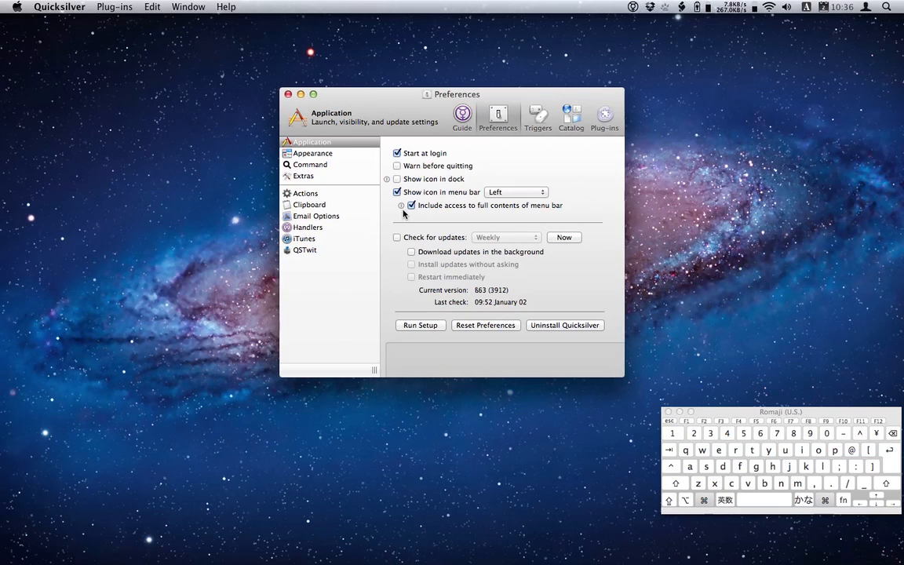
key("ctrl+super")
key("ctrl+super+q")
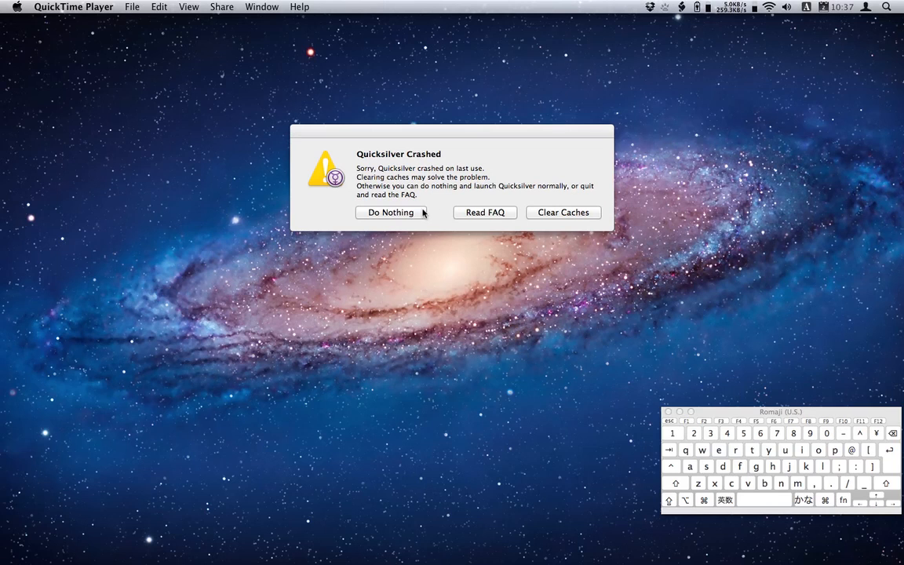
left_click(392, 213)
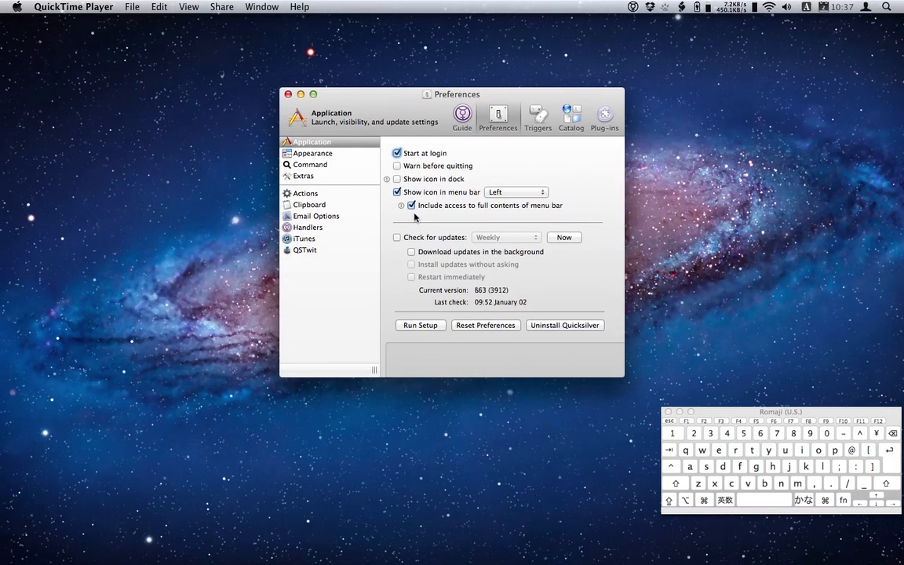
- Examine the entries in the menu of Quicksilver's menu bar icon
left_click(632, 8)
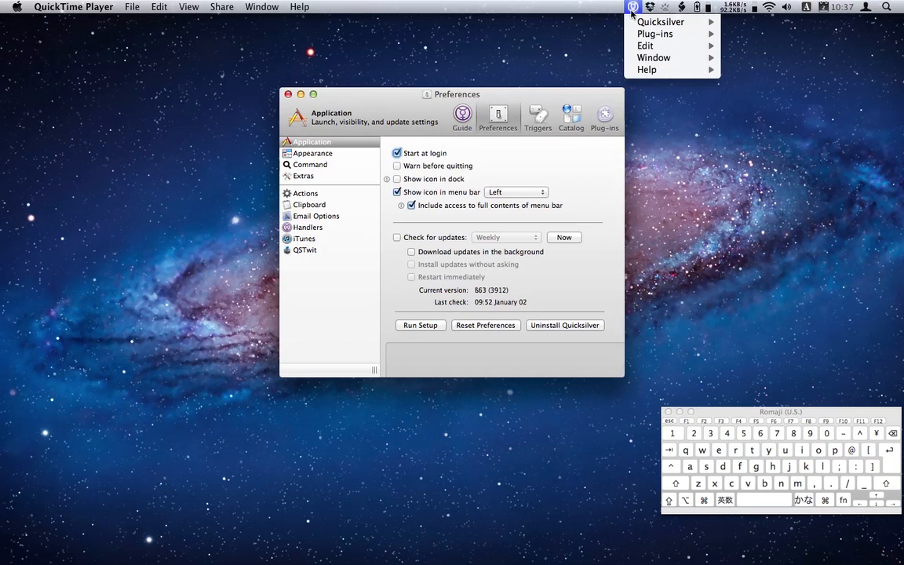
mouse_move(631, 20)
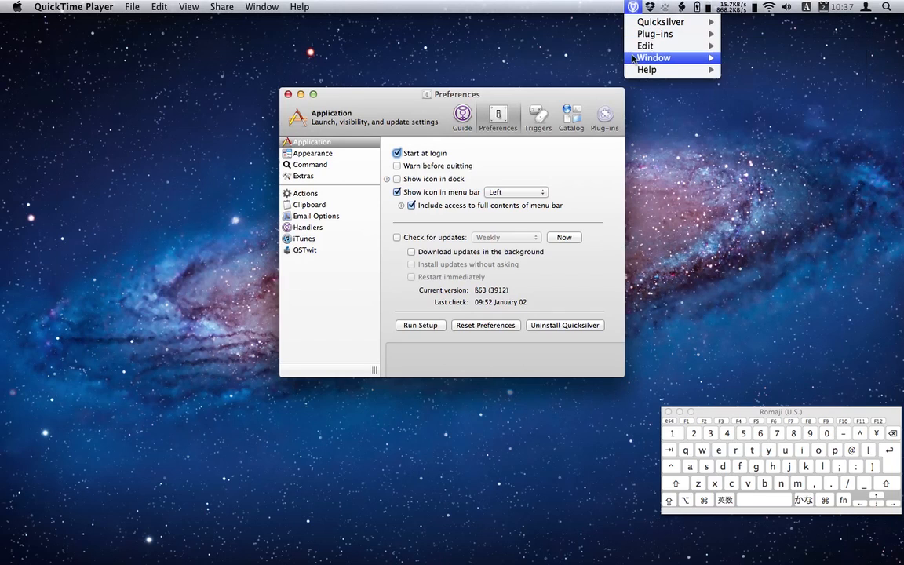
mouse_move(633, 59)
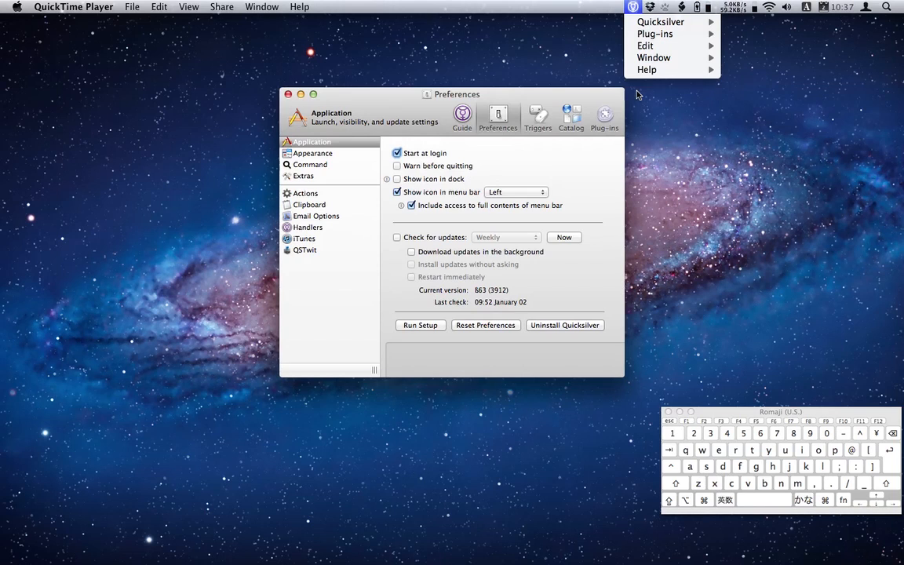
left_click(591, 164)
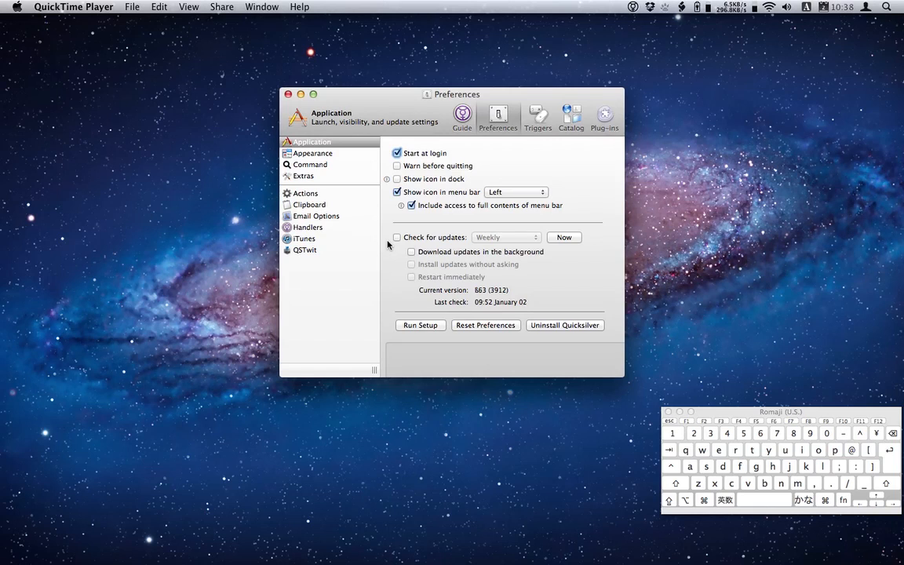
- Enable checking for updates, keep the interval at Weekly, and run an update check immediately
left_click(398, 237)
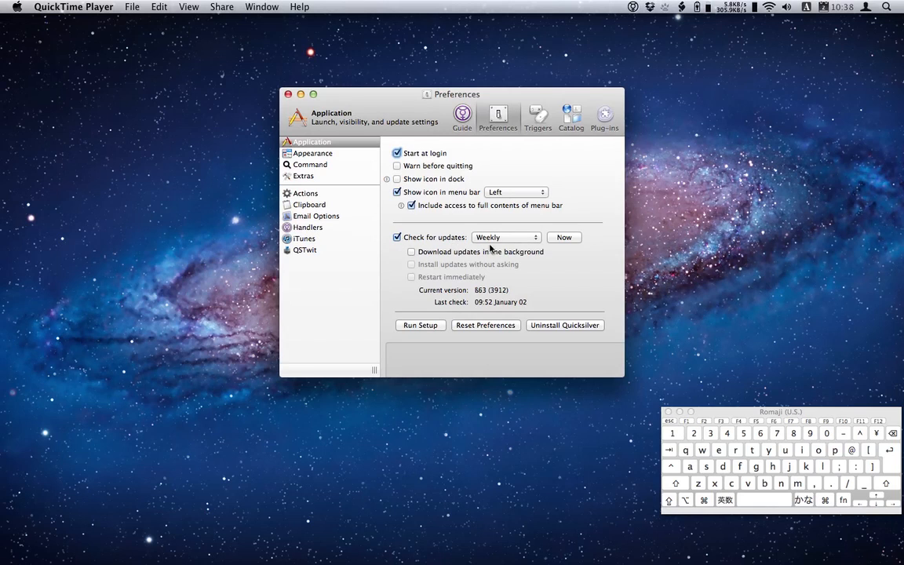
left_click(538, 238)
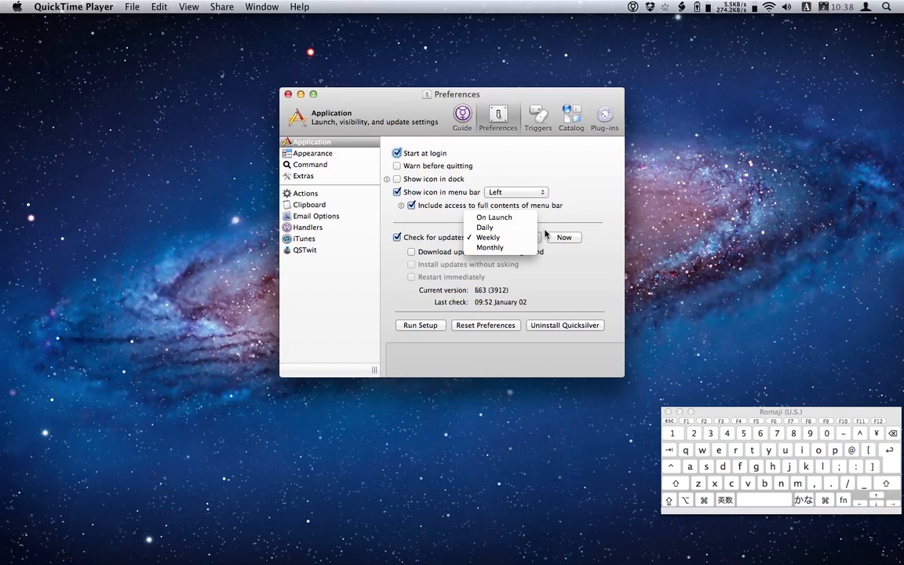
left_click(549, 232)
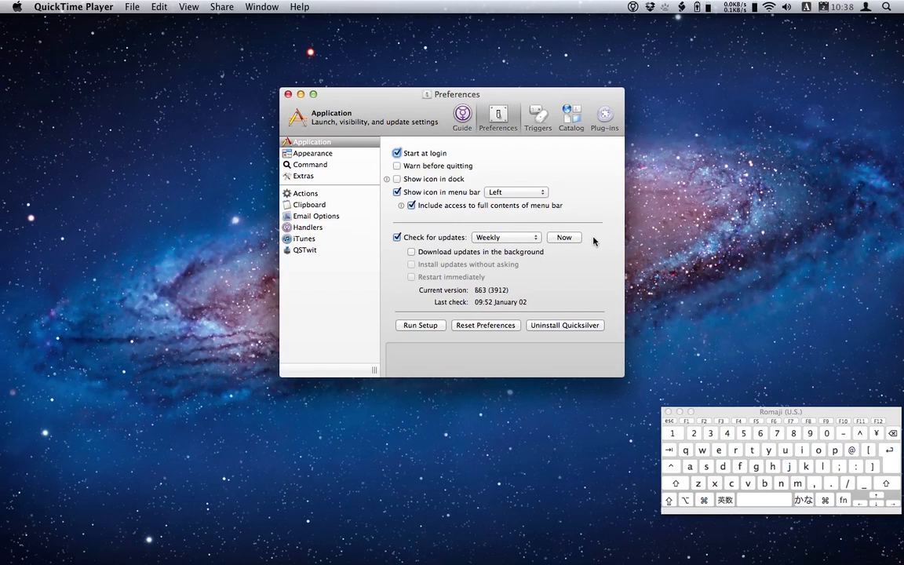
left_click(567, 239)
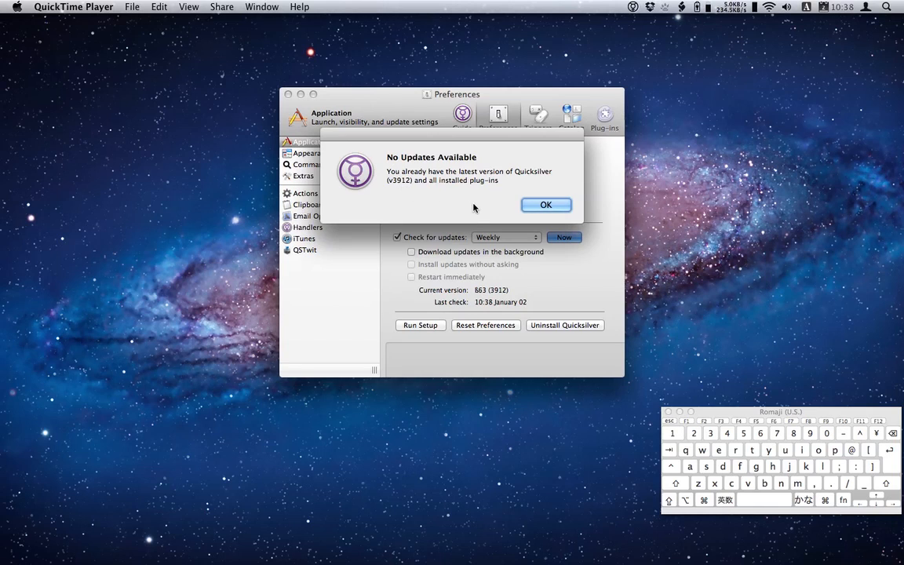
left_click(536, 205)
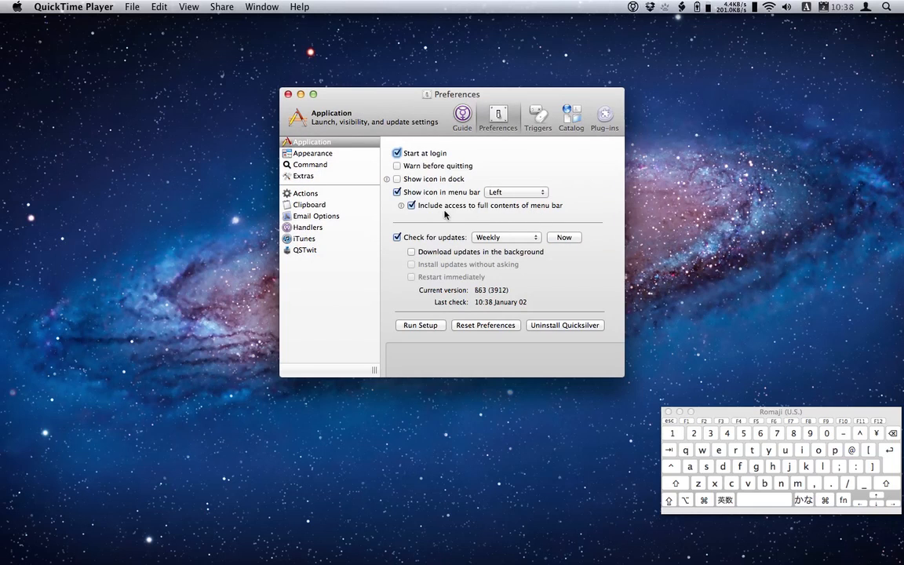
- Open the Command preferences and try out Quicksilver's search window by looking up "q" and listing the other matches
left_click(335, 166)
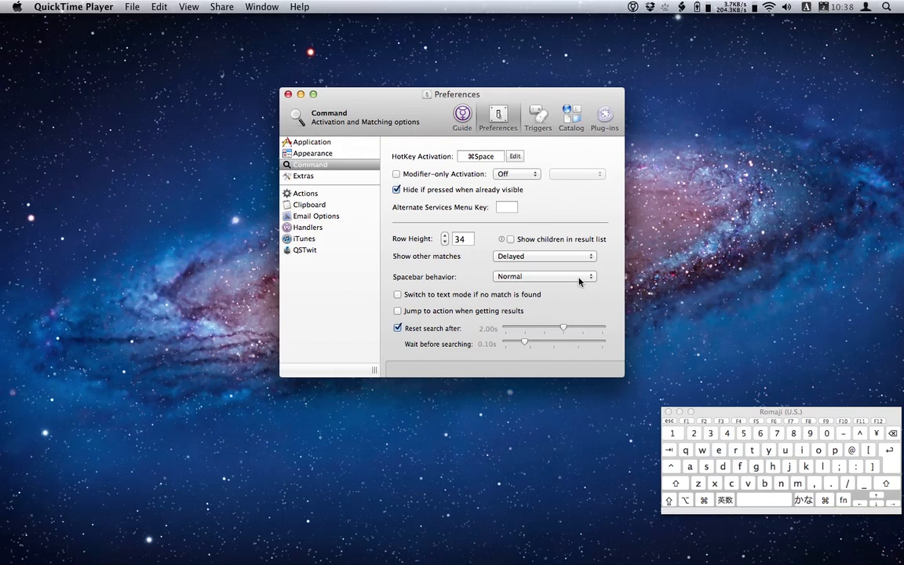
key("super+space")
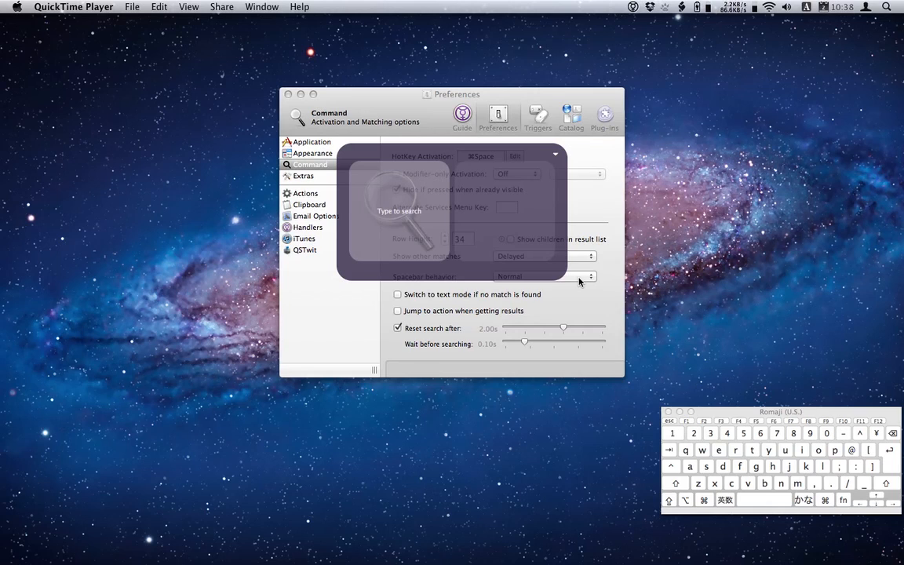
type("q")
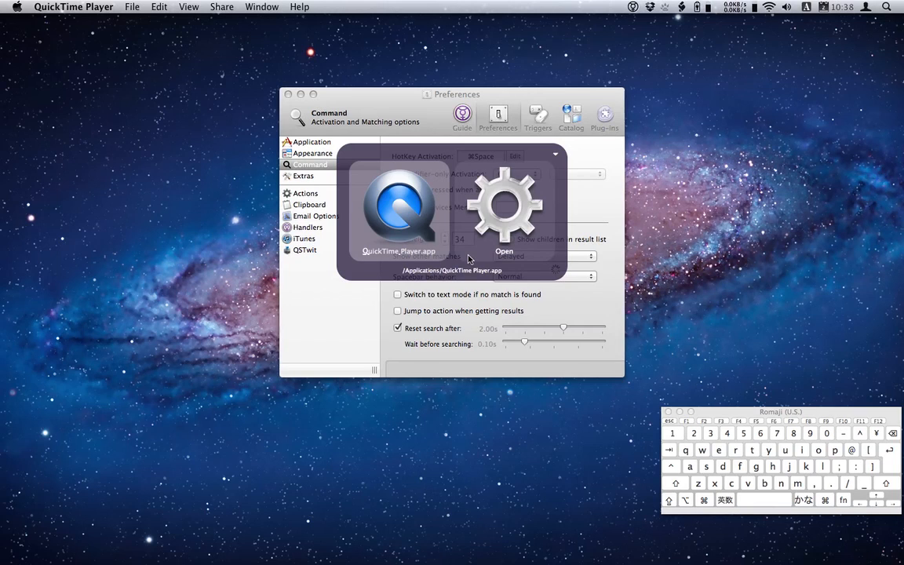
key("Down")
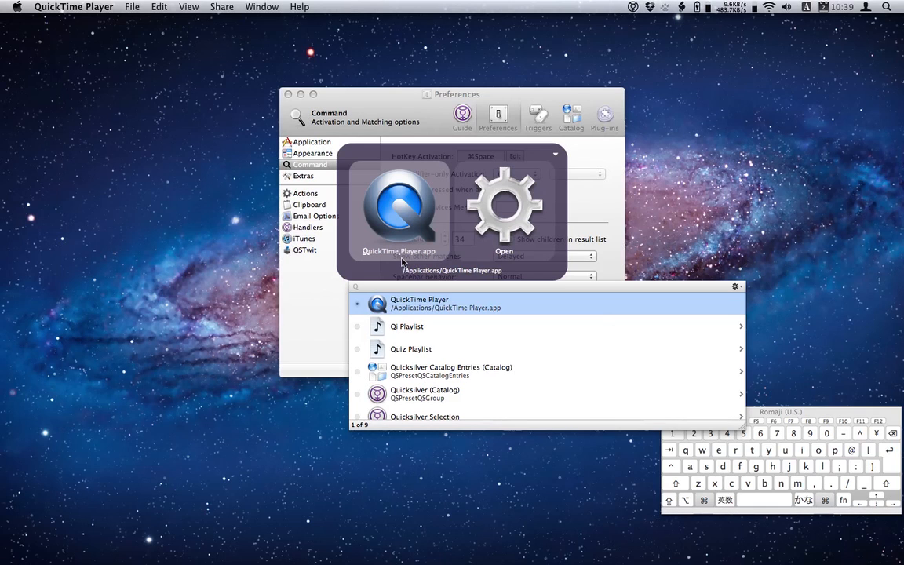
key("super+space")
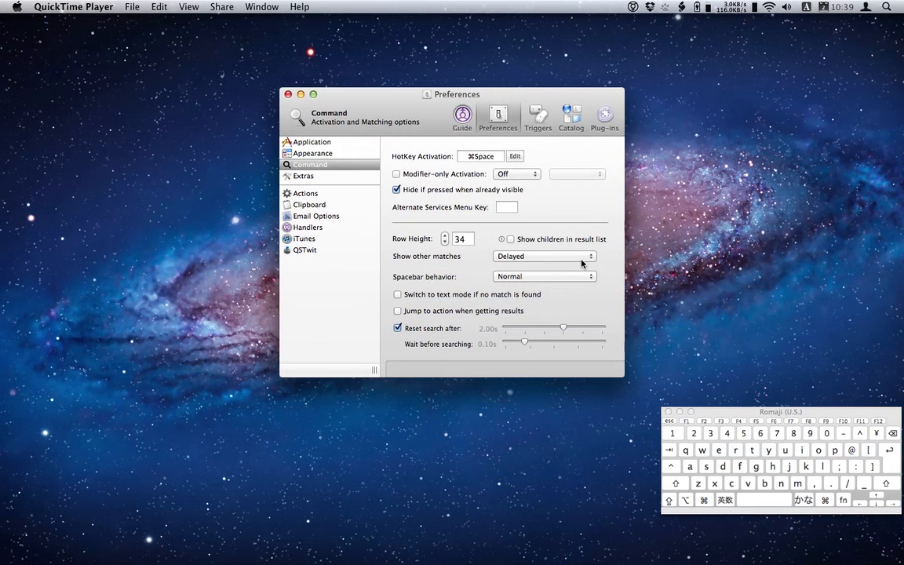
- Set the spacebar behavior to Jump to Argument Field and try it on the "ad" match Address Book in the search window
left_click(587, 276)
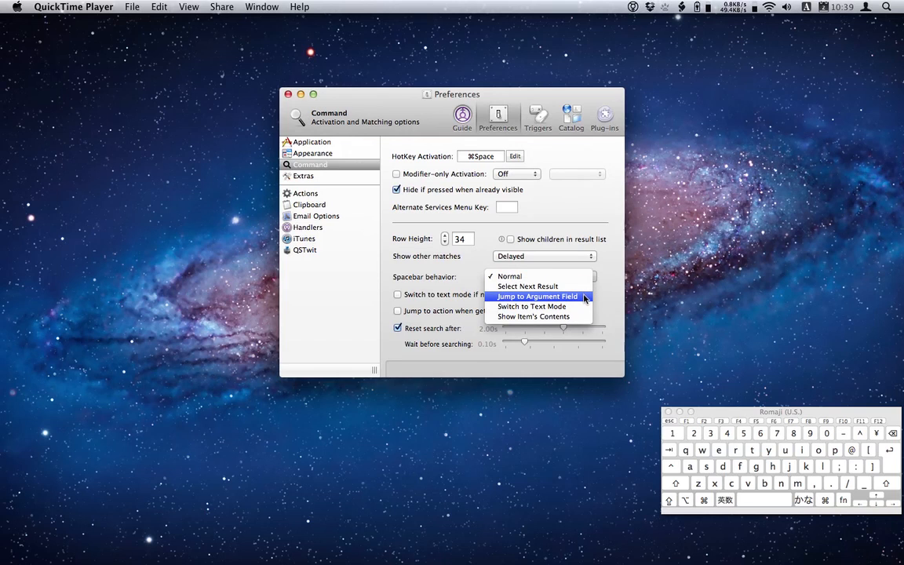
key("Escape")
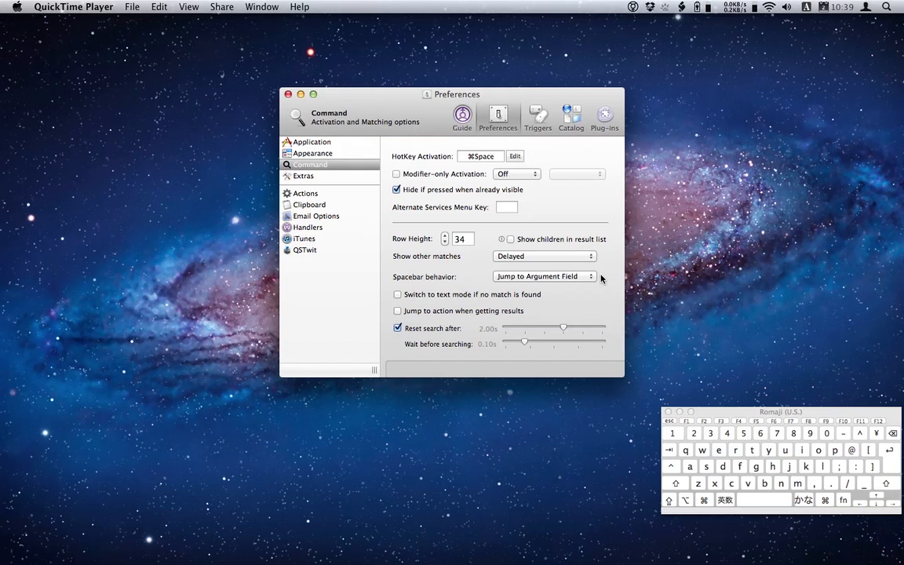
key("super+space")
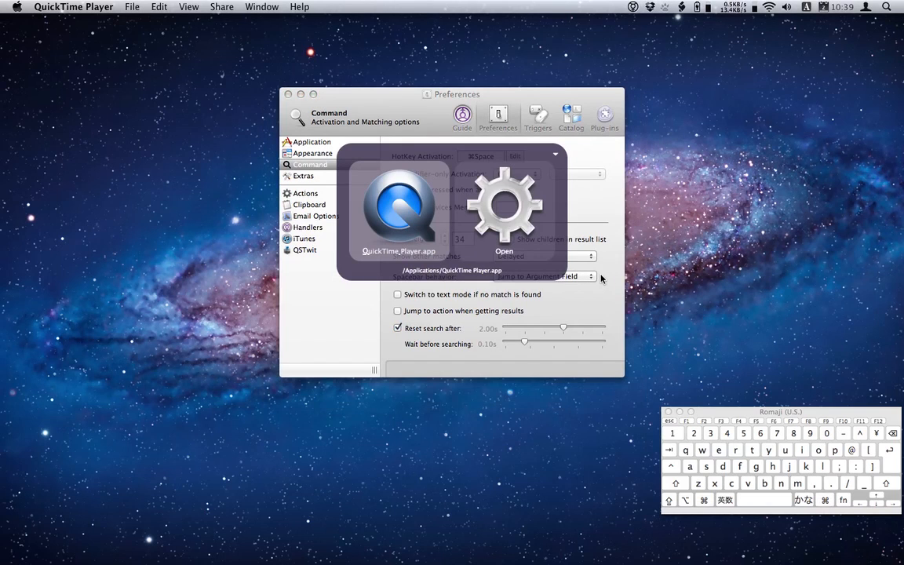
type("ad")
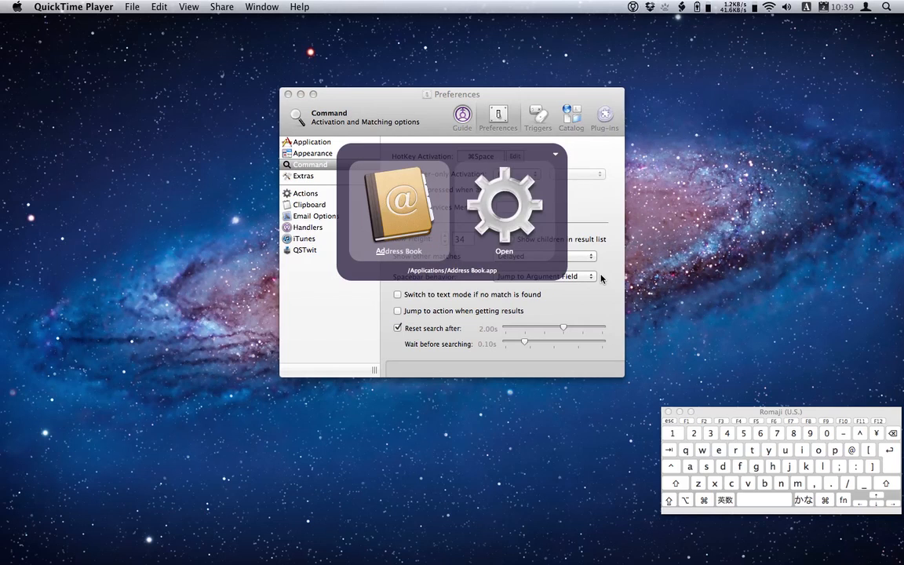
key("Down")
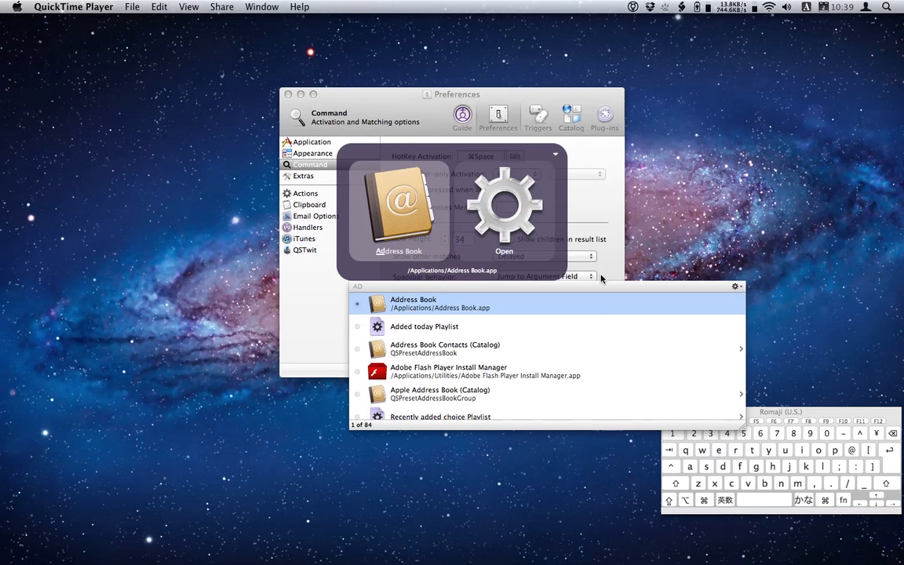
key("space")
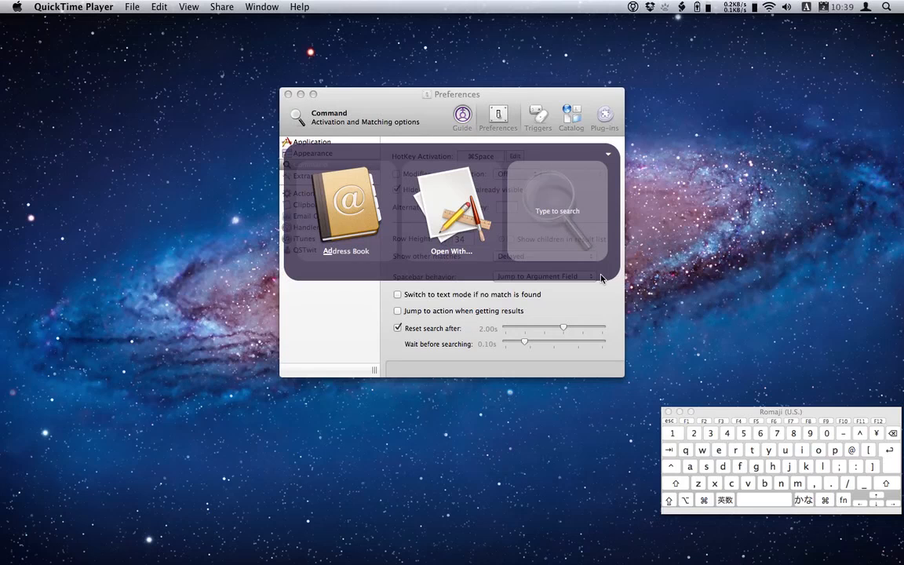
- Open Address Book with AppleScript Editor using the Open With... action, and quit AppleScript Editor again
key("Tab")
key("Tab")
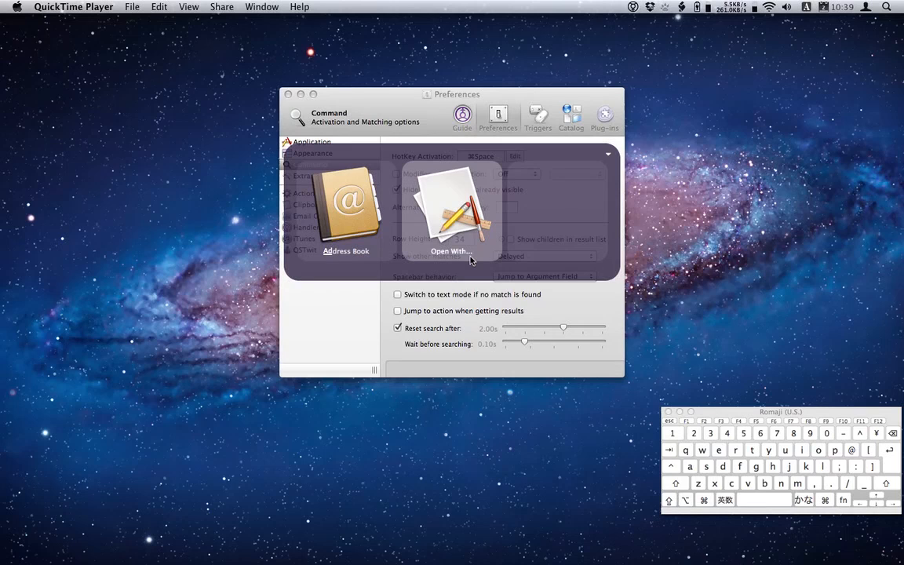
key("Tab")
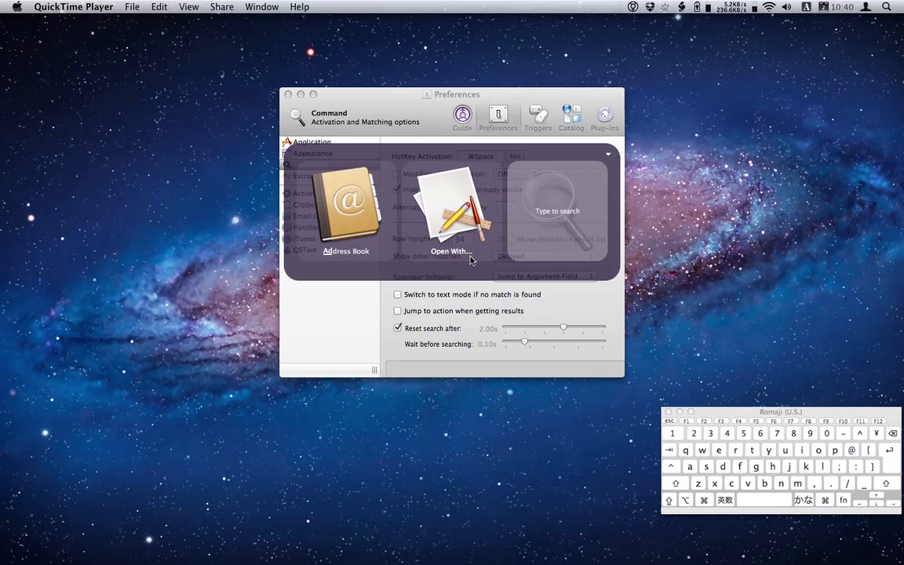
type("s")
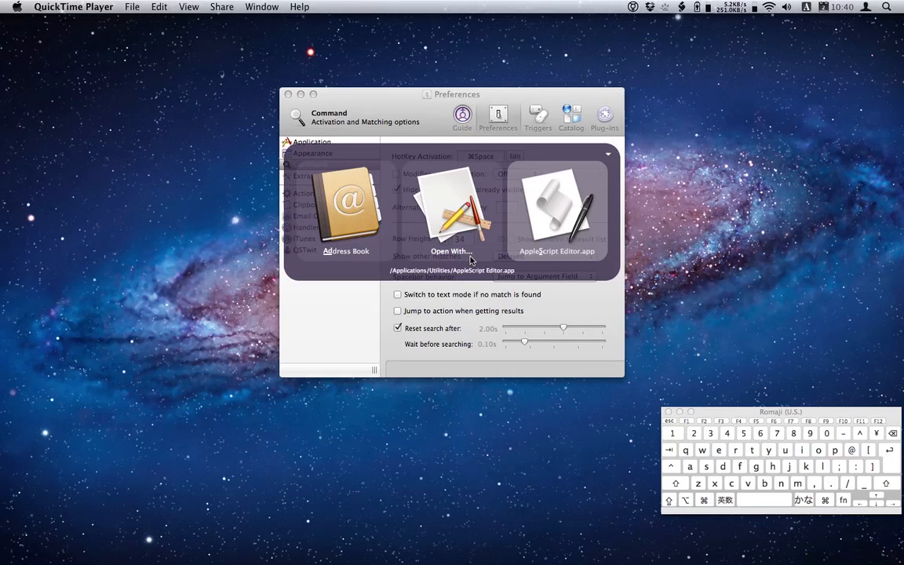
key("Return")
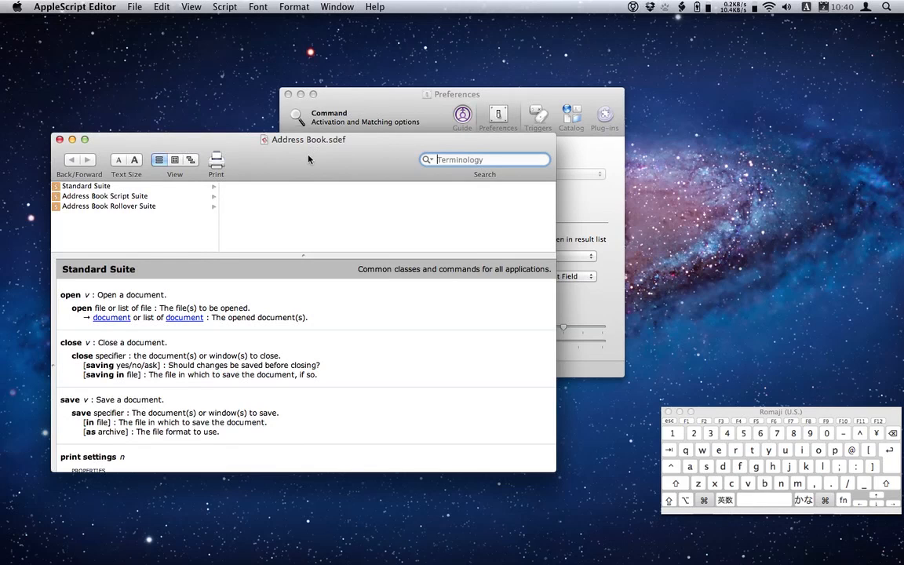
key("super+q")
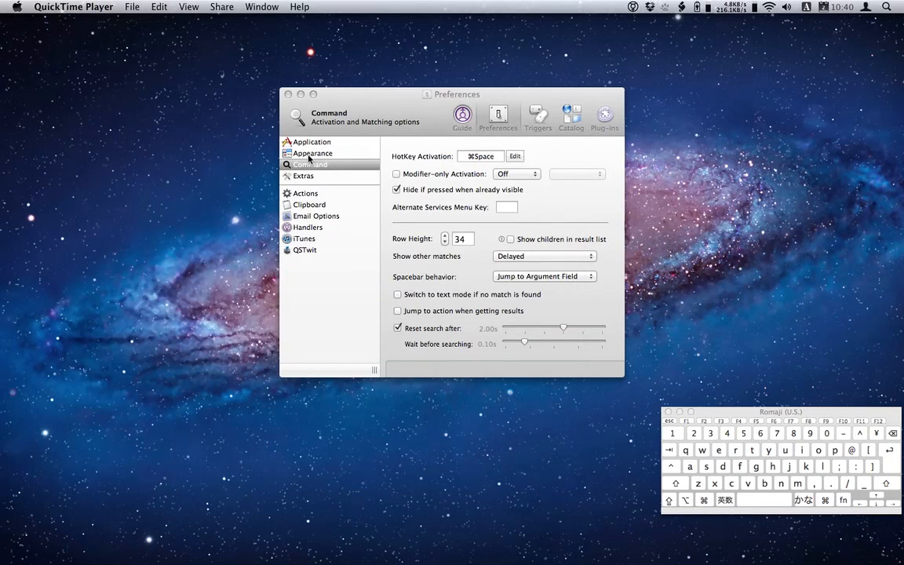
left_click(594, 277)
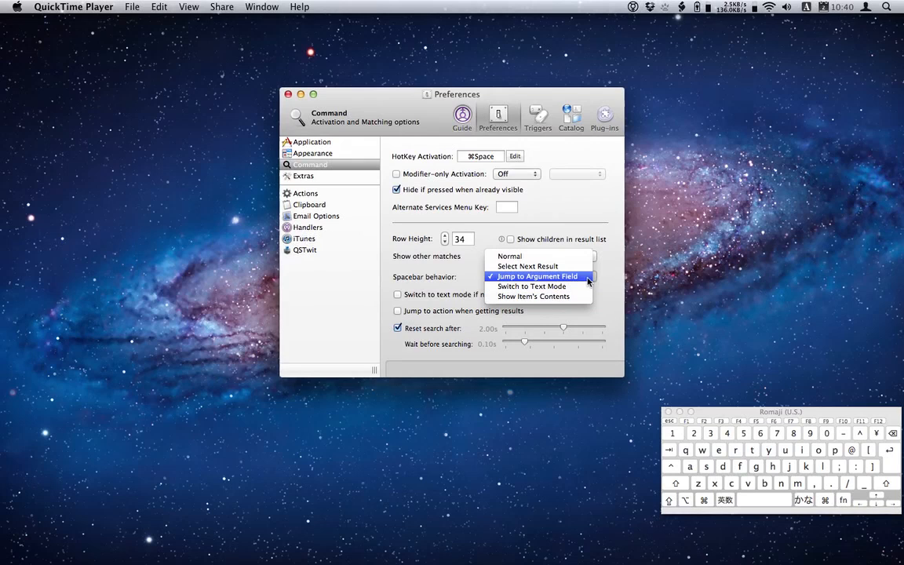
left_click(609, 283)
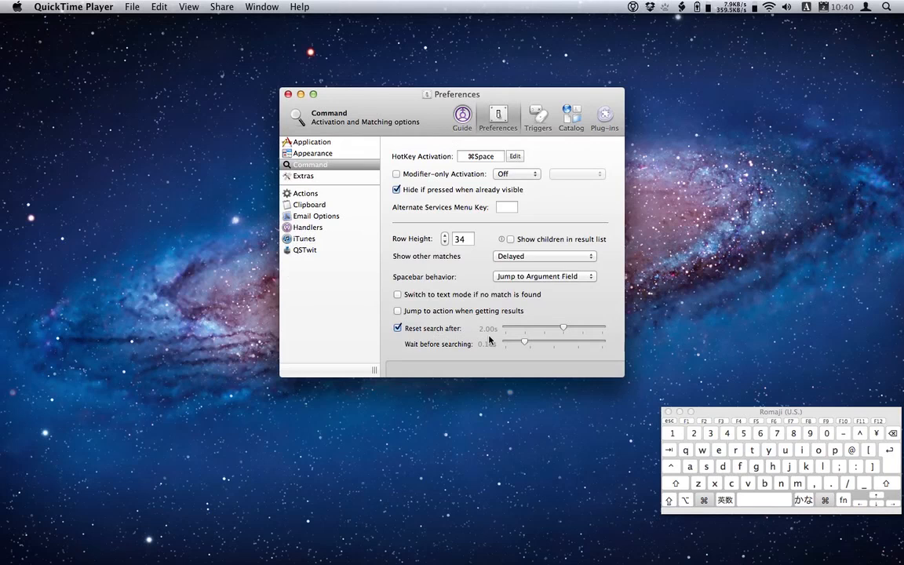
- Try out the search reset delay by looking up "qt", "ad" and "qtad" in the search window, and close it
key("super+space")
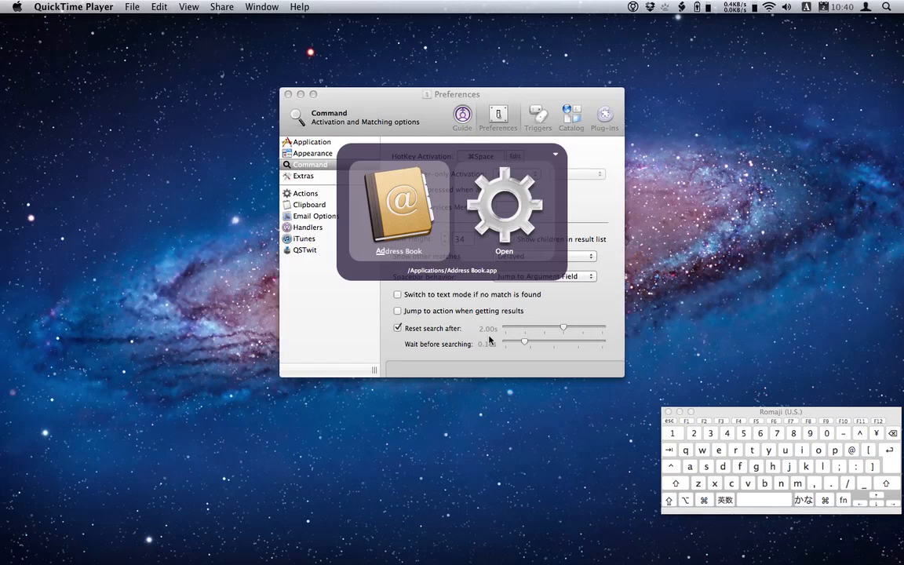
type("qt")
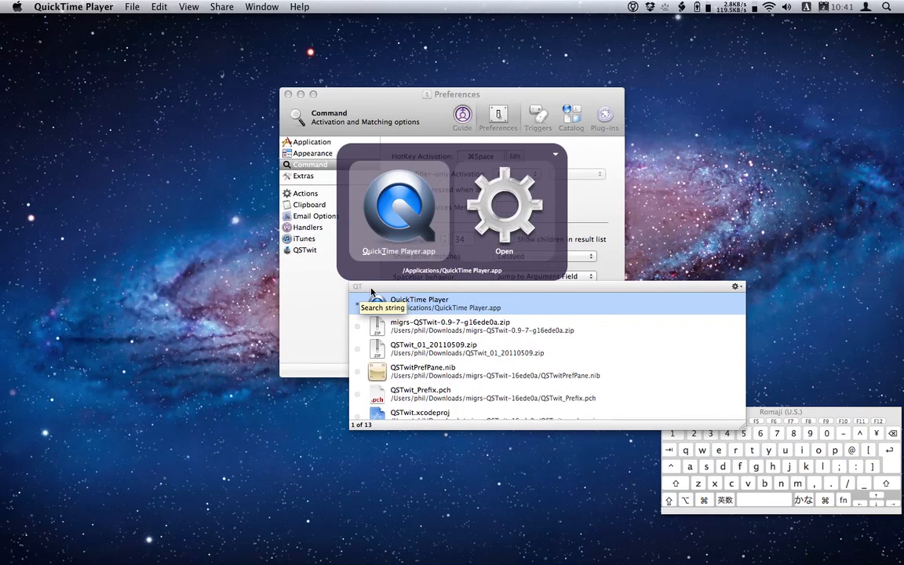
type("ad")
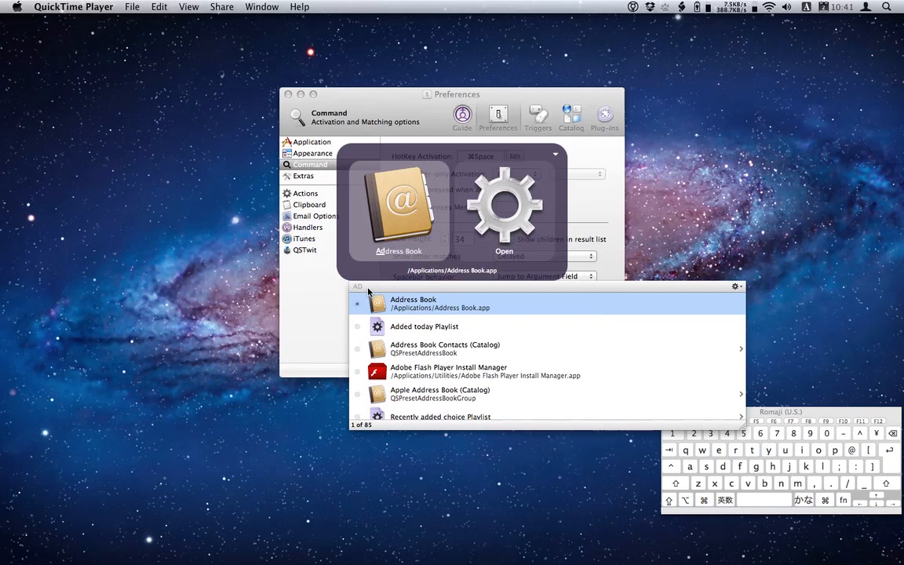
type("QTA")
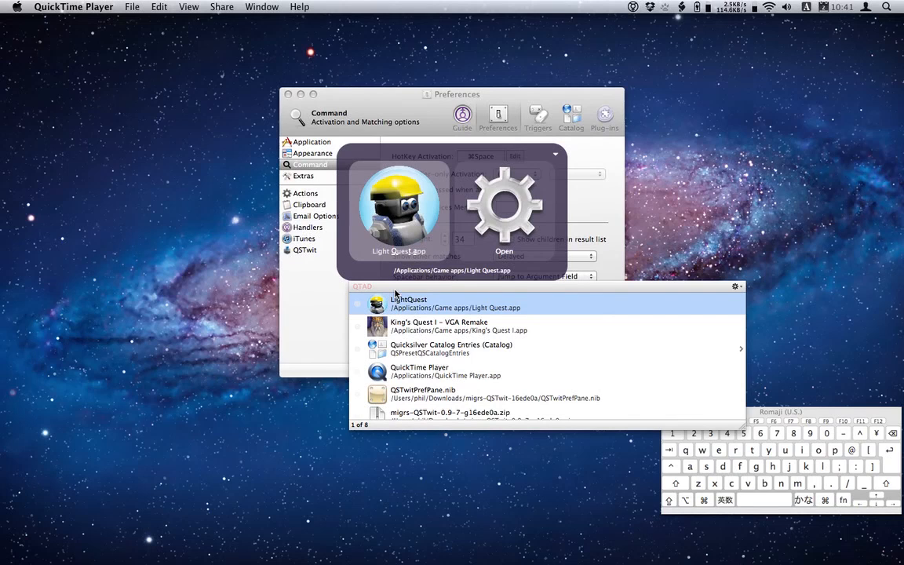
key("BackSpace")
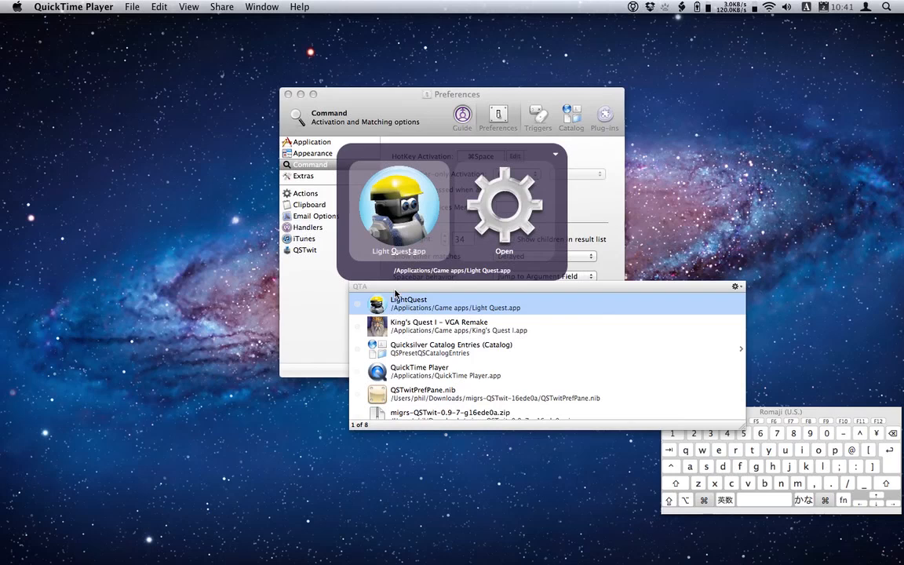
key("Escape")
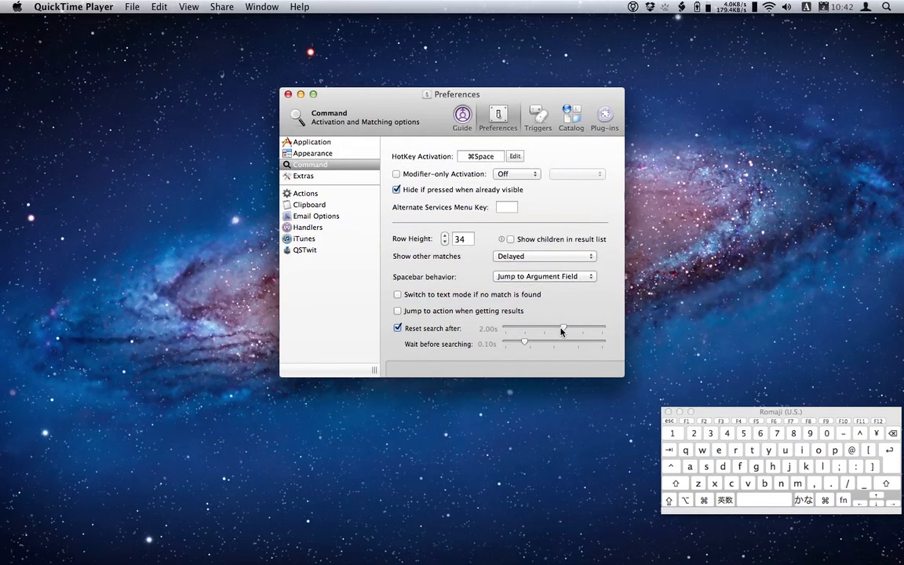
- Set the search reset delay to 1.00 s and the wait before searching to 0.00 s
left_click_drag(562, 328, 524, 330)
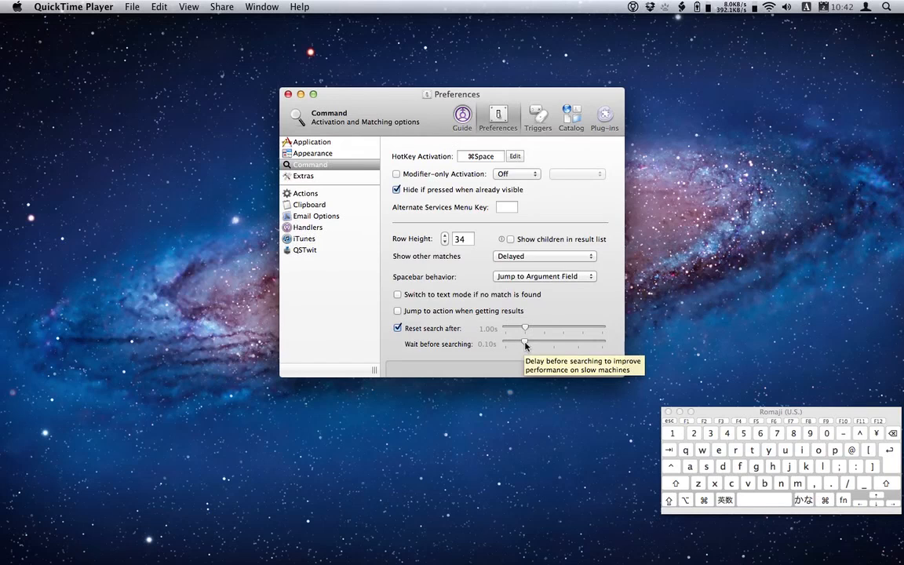
left_click_drag(526, 345, 505, 345)
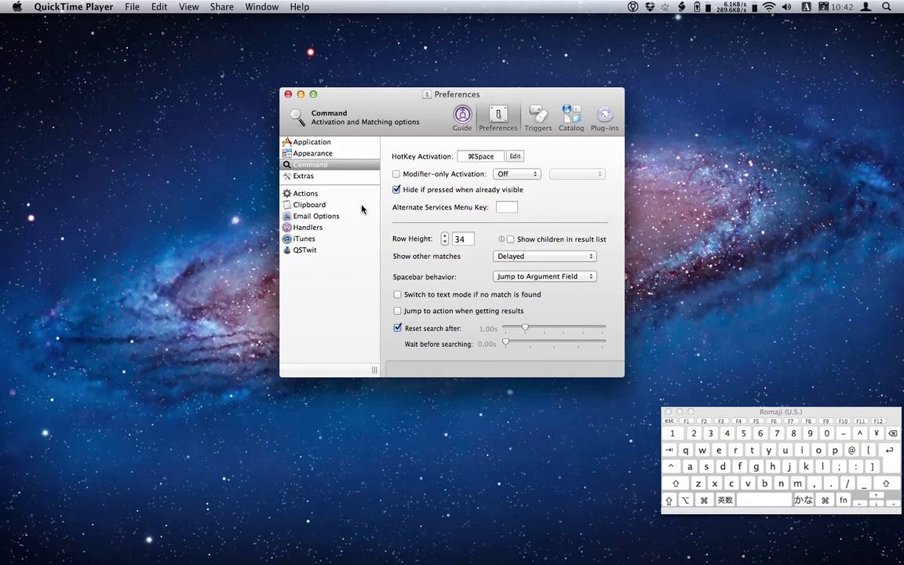
- Open the Extras preferences at the option for clearing the object with Delete, and browse the Desktop folder's contents in the search window
left_click(331, 178)
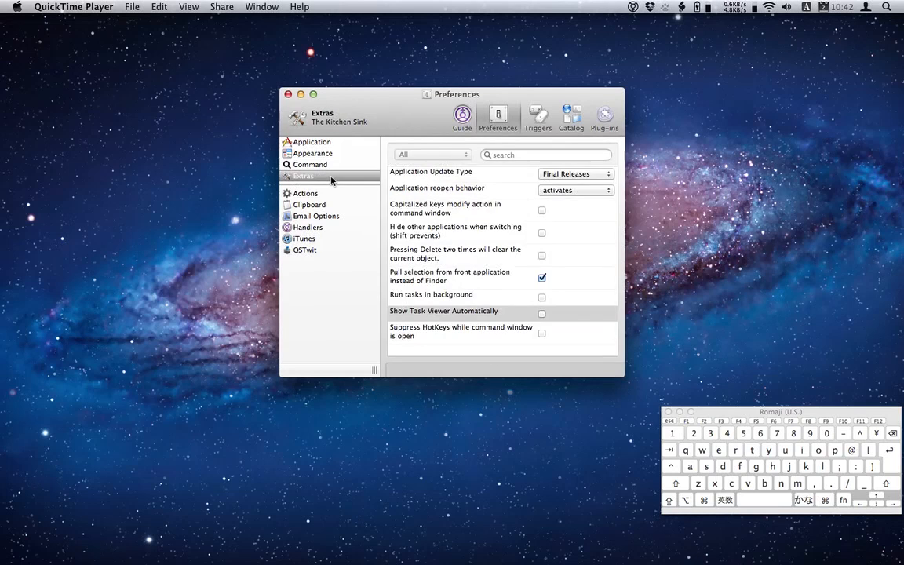
left_click(518, 264)
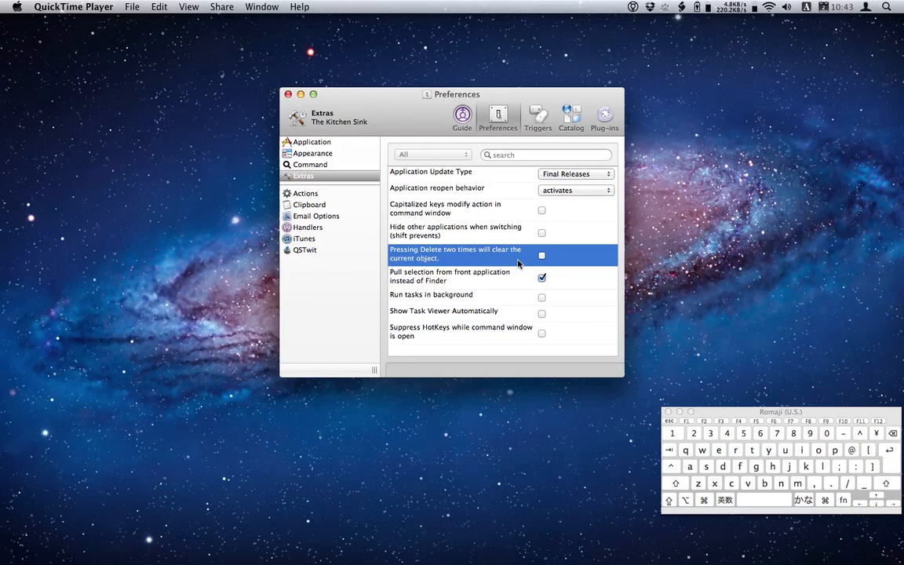
key("ctrl+space")
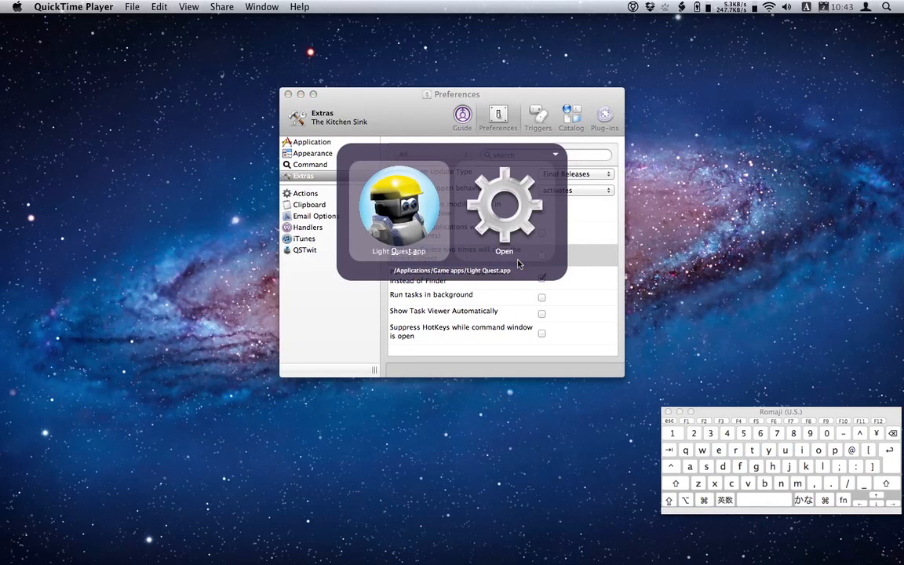
type("de")
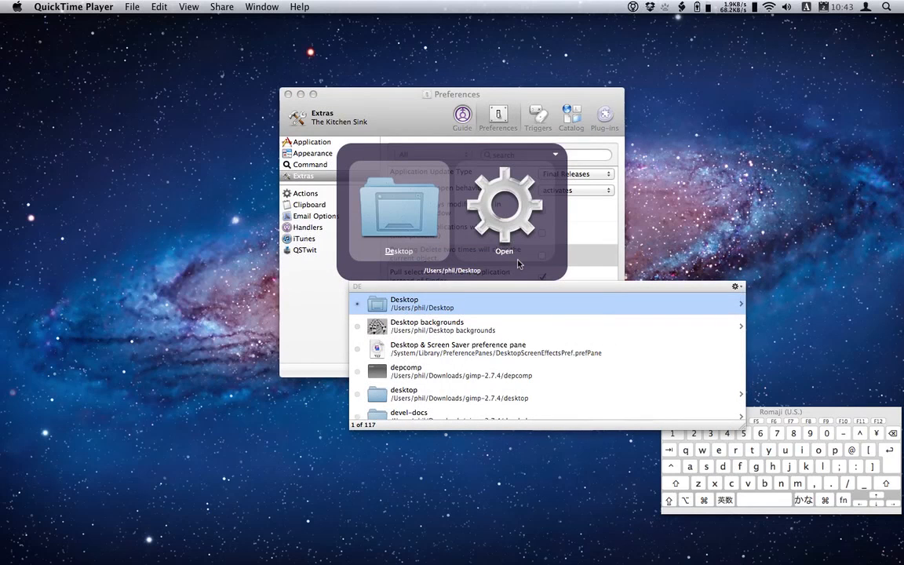
key("Right")
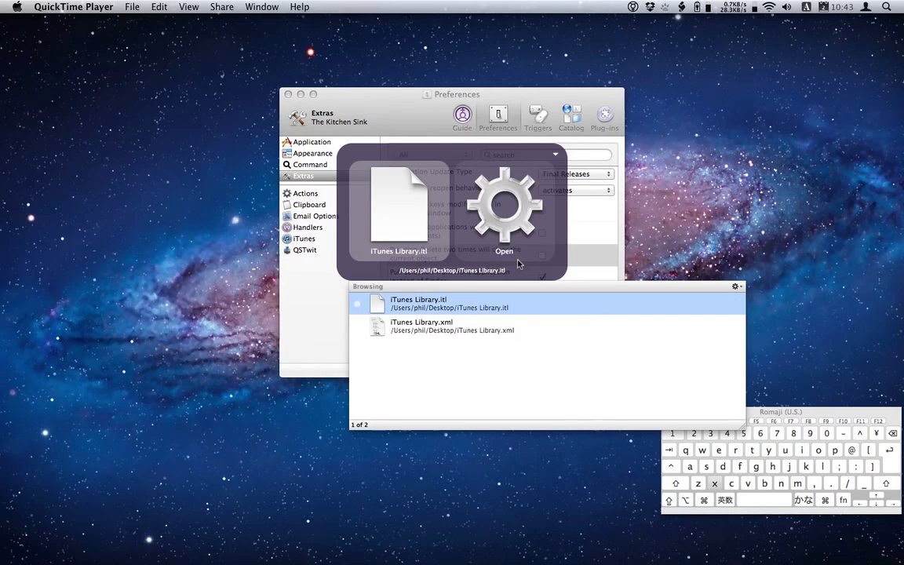
- Filter the Desktop files by "x" and "i", and enable the Extras option that clears the current object after two Deletes
type("x")
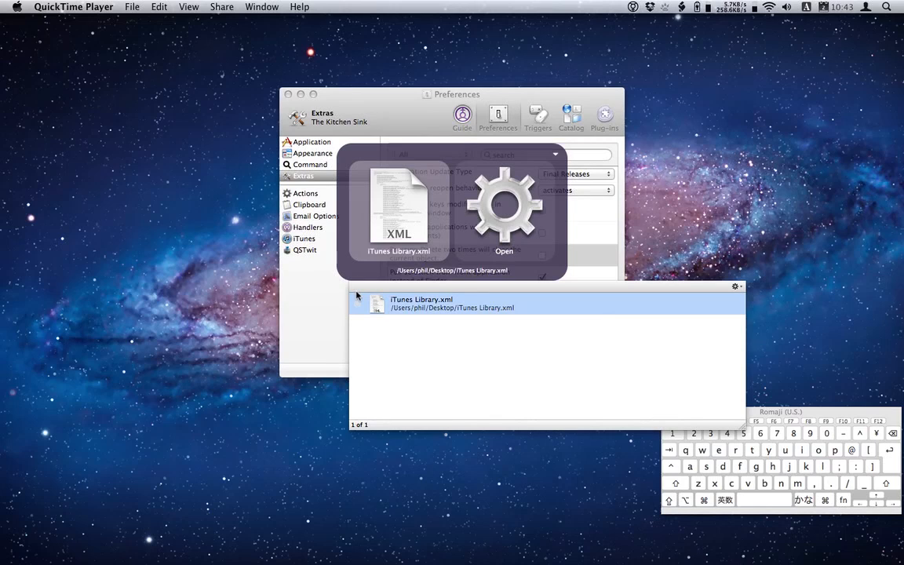
type("i")
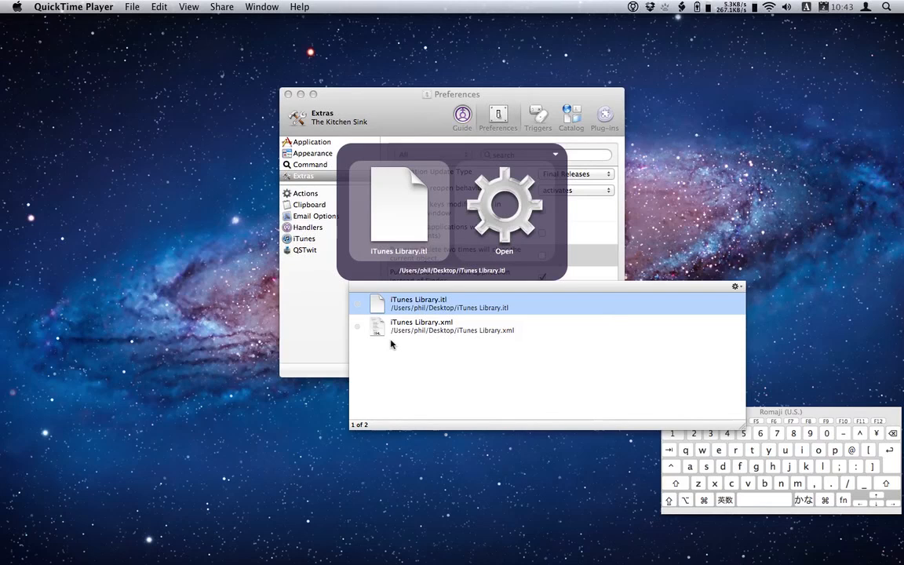
type("x")
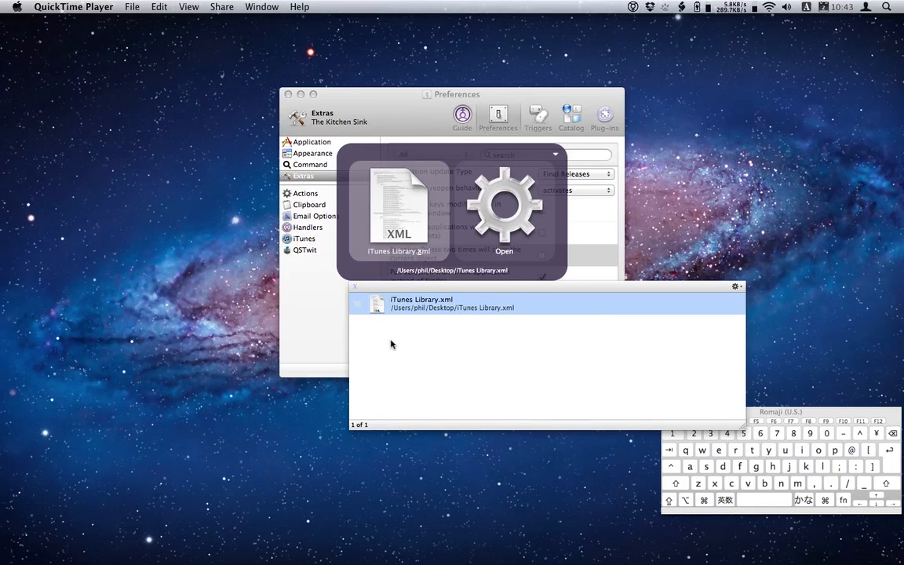
type("i")
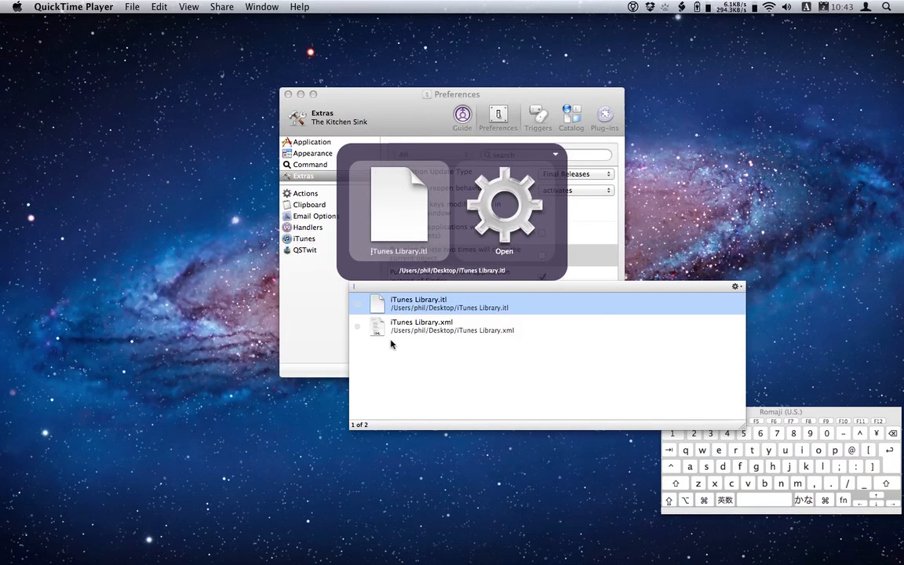
key("Escape")
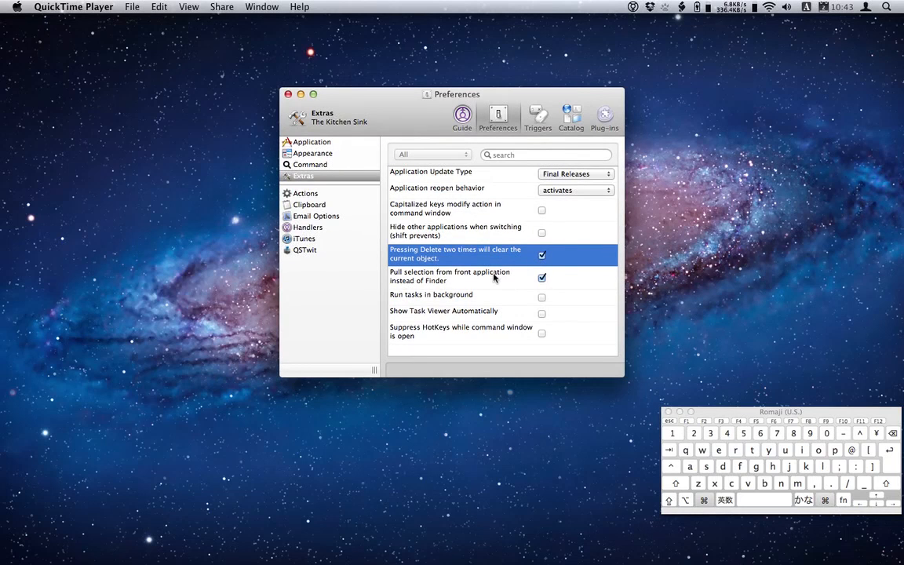
- Browse the Desktop folder again, filter its files by "x", and clear the current object with two Deletes
key("ctrl+space")
type("de")
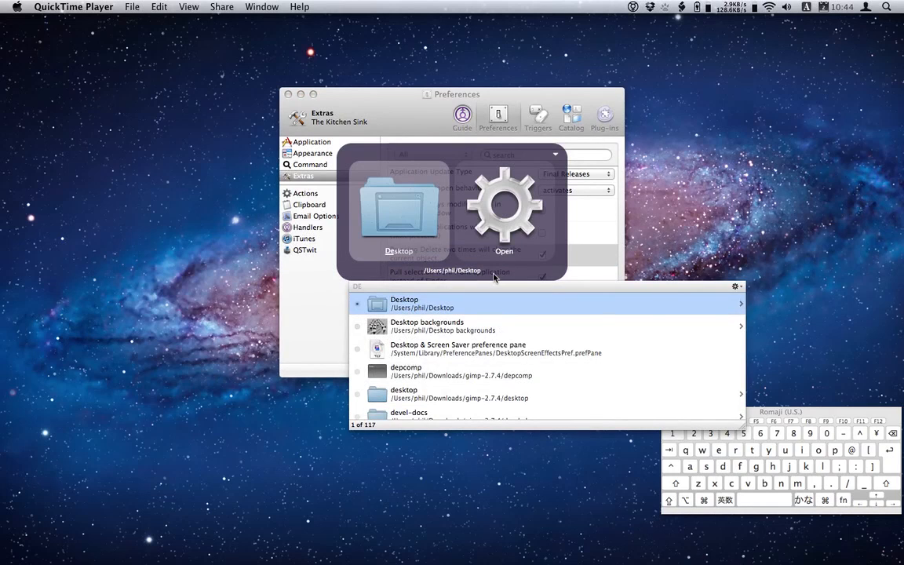
key("Right")
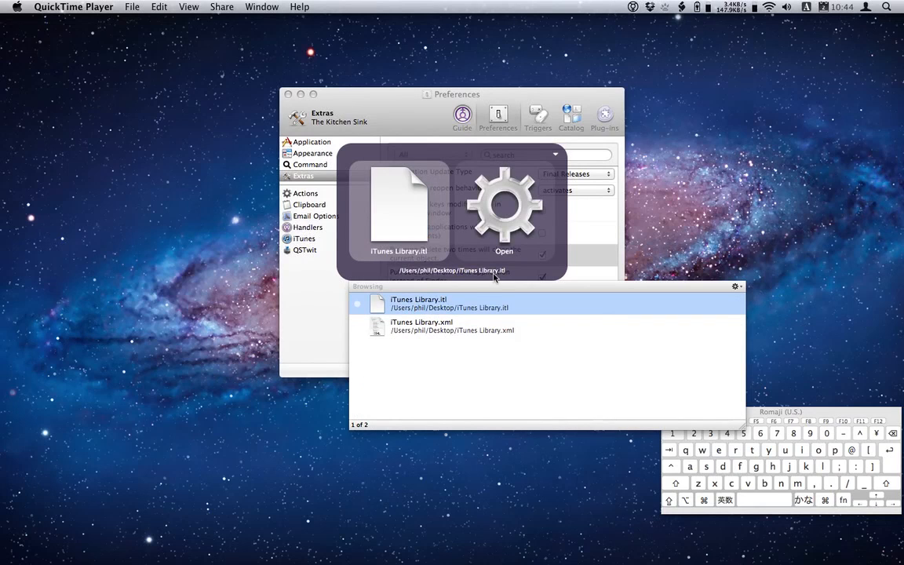
type("x")
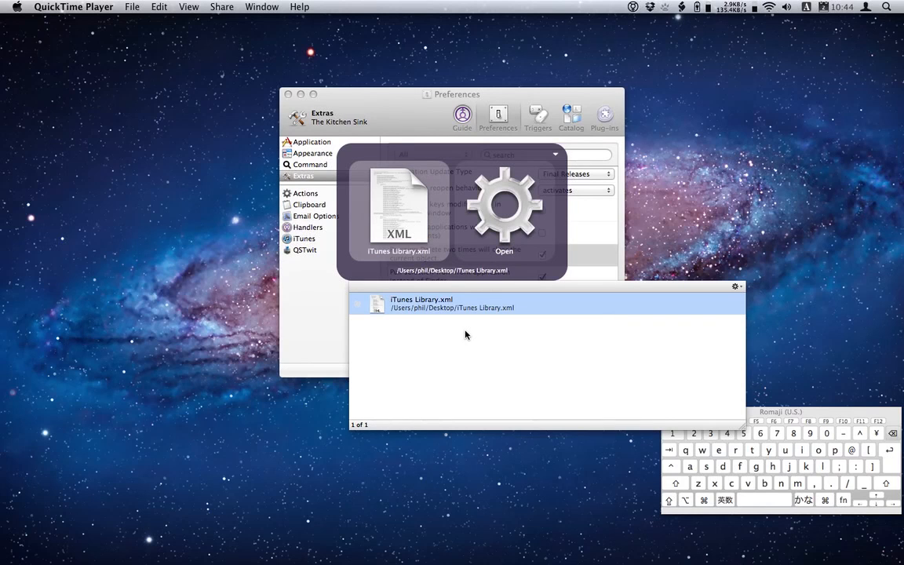
key("BackSpace")
key("BackSpace")
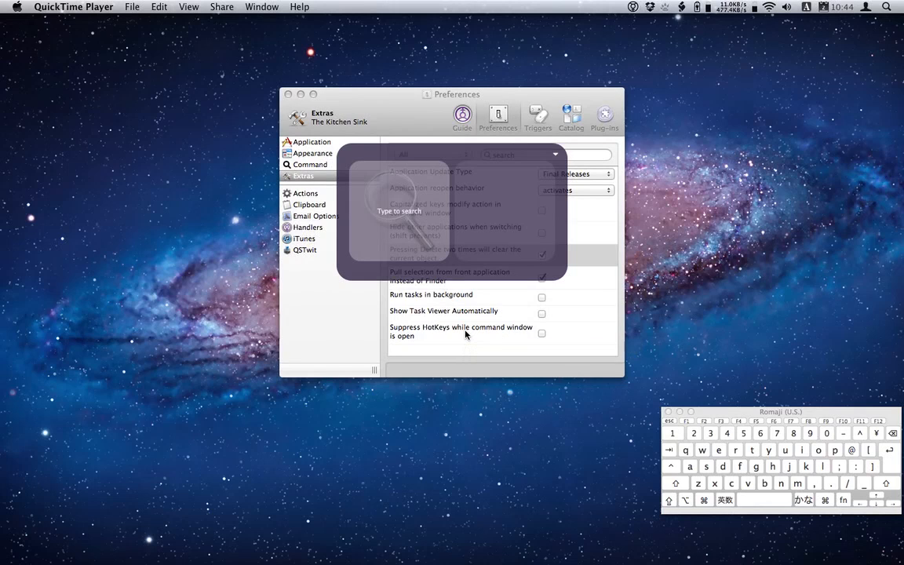
- Search for "i", move through the results to iCal, and close the search window without opening anything
type("i")
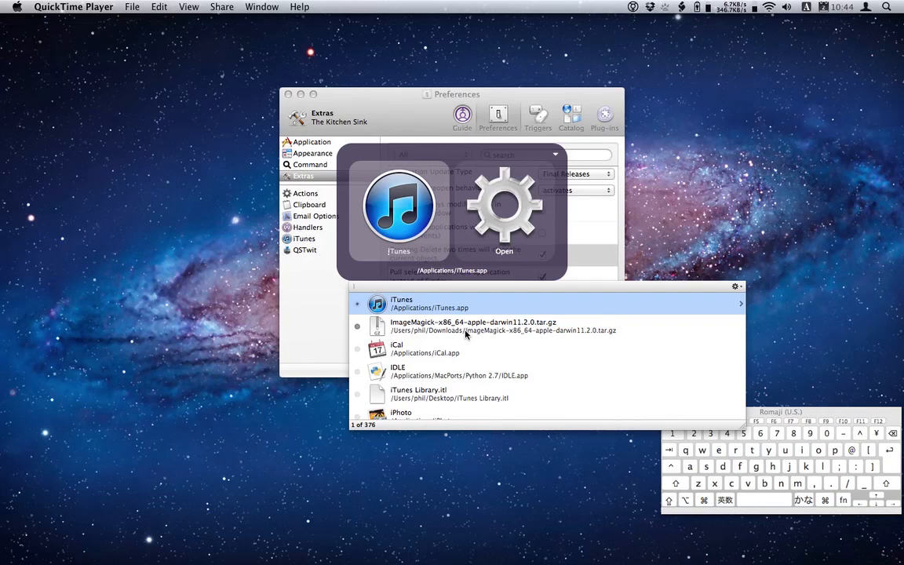
key("Down")
key("Down")
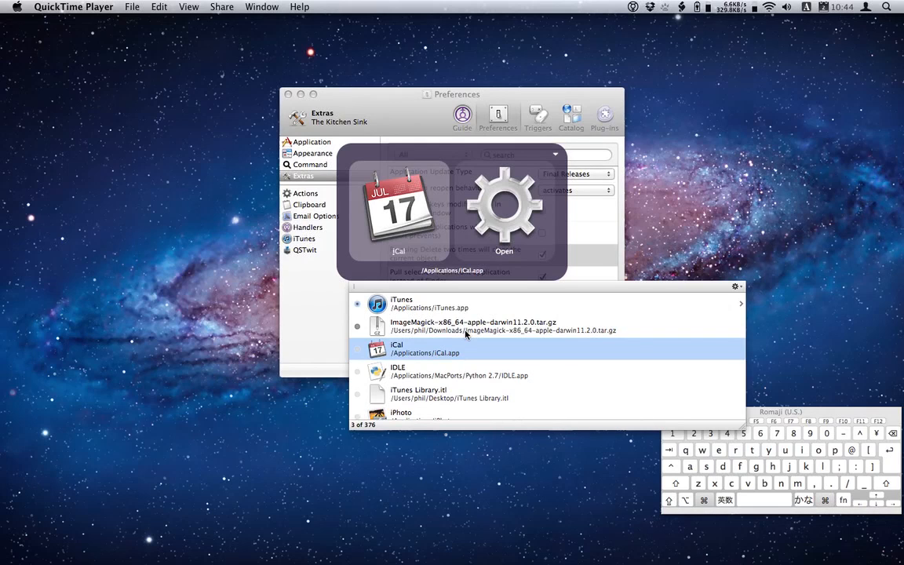
key("Escape")
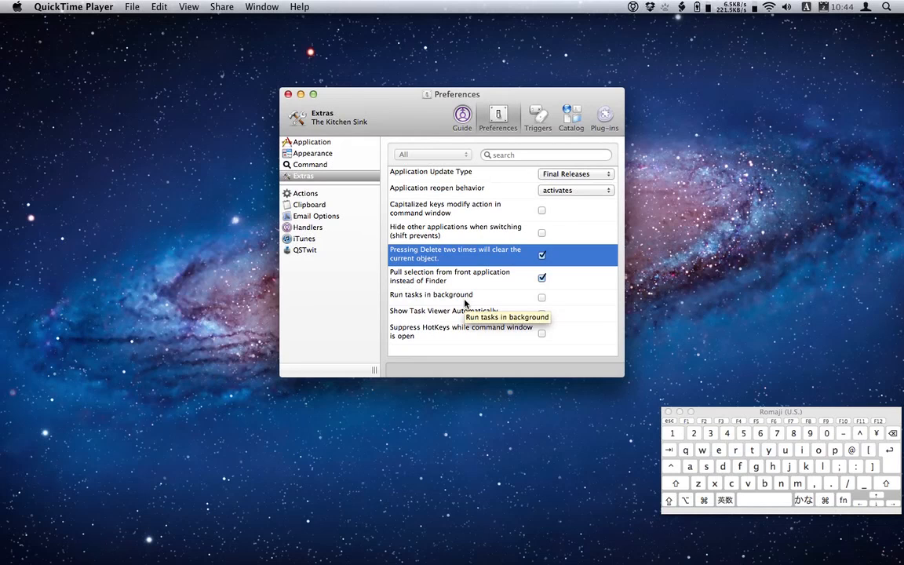
- Switch from the Quicksilver preferences to QuickTime Player
key("super")
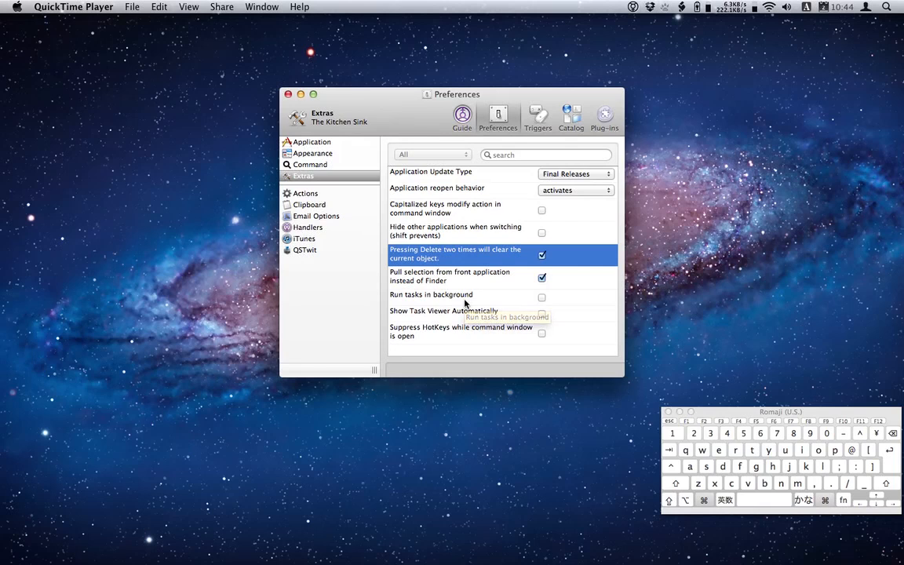
key("super+Tab")
key("super+Tab")
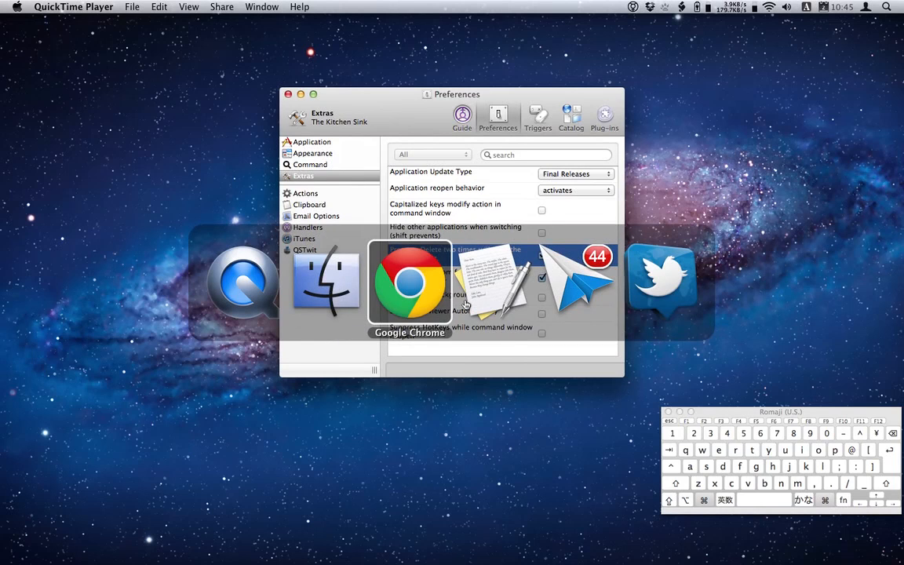
key("super+shift+Tab")
key("super+shift+Tab")
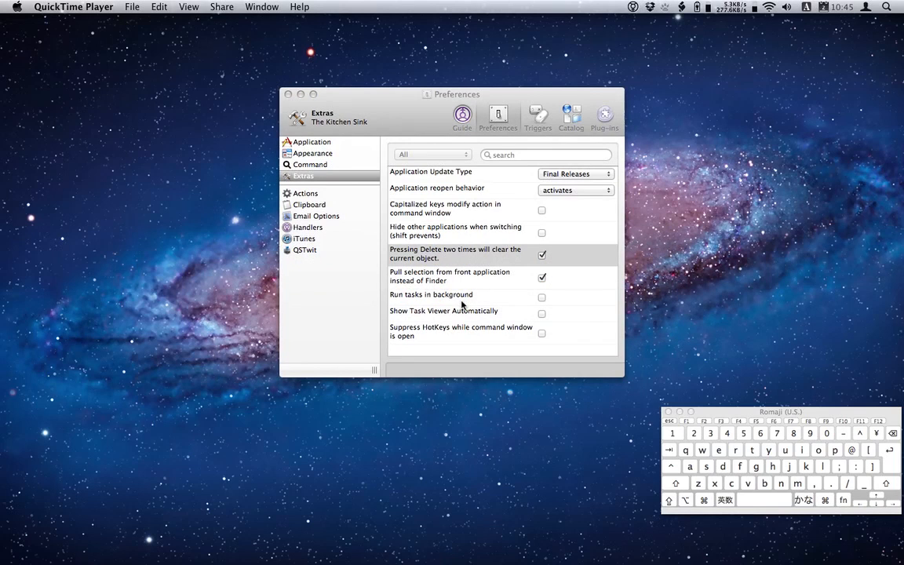
key("super+Tab")
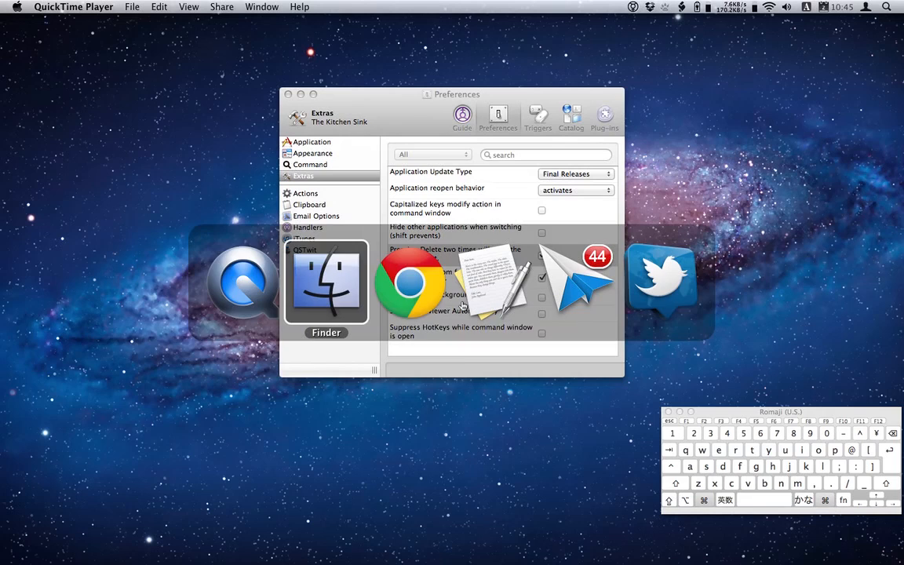
key("super+shift+Tab")
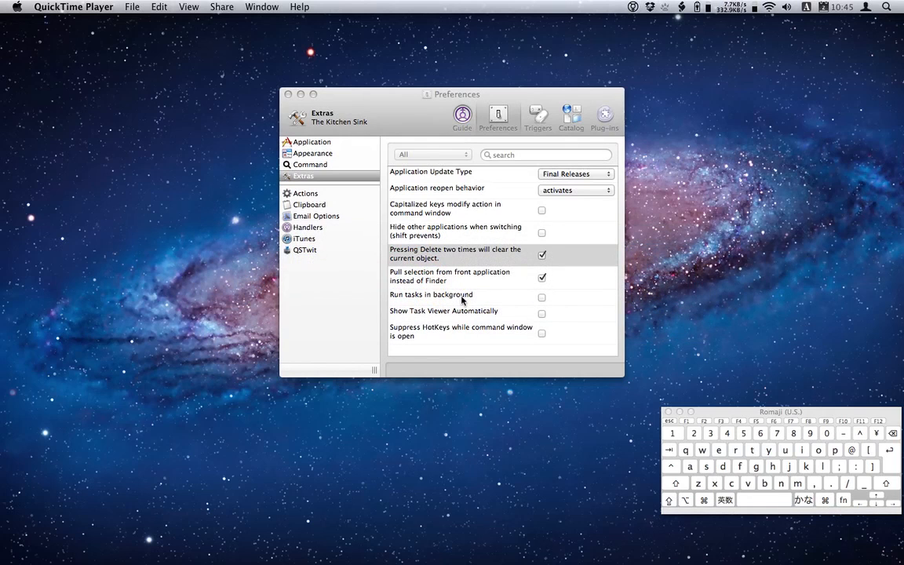
- Show QuickTime Player's windows and restore the minimized Audio Recording and Screen Recording windows
key("ctrl+Down")
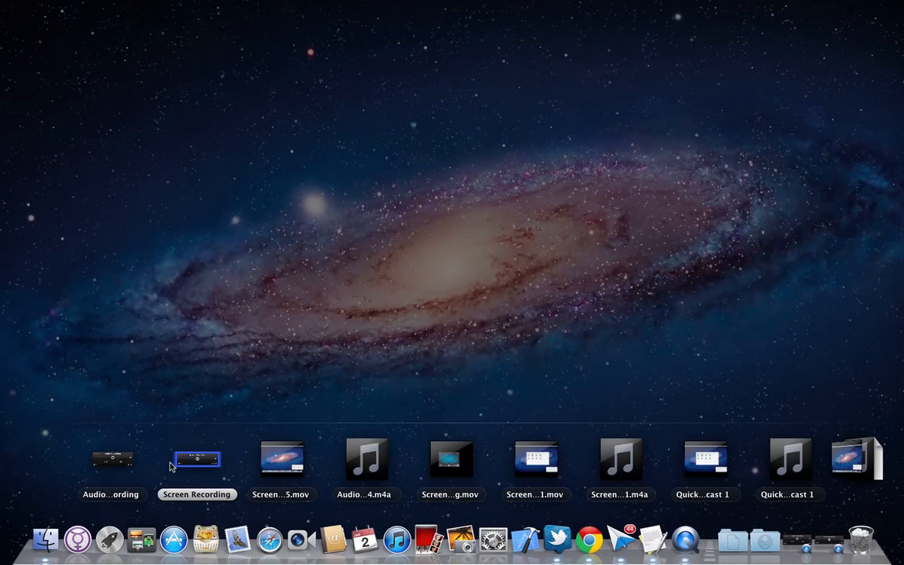
left_click(129, 467)
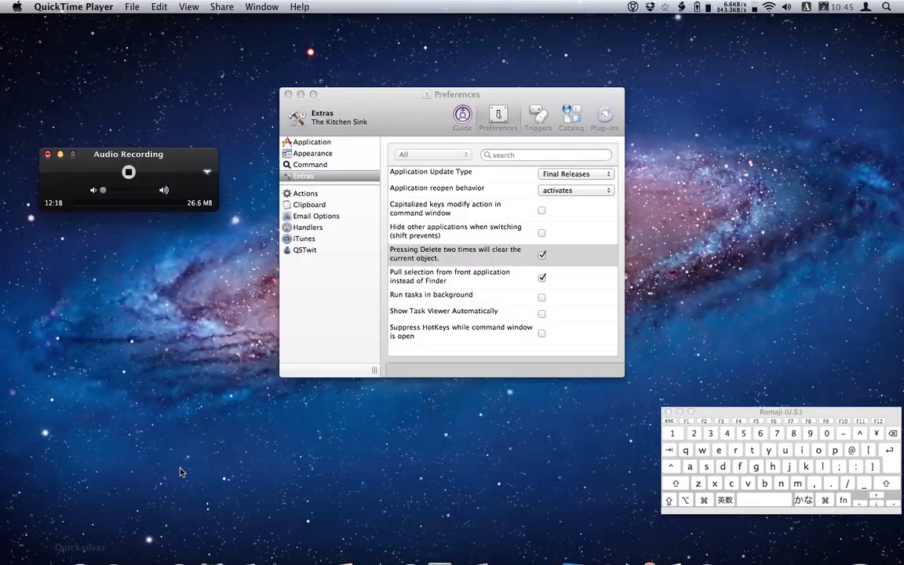
key("ctrl+Down")
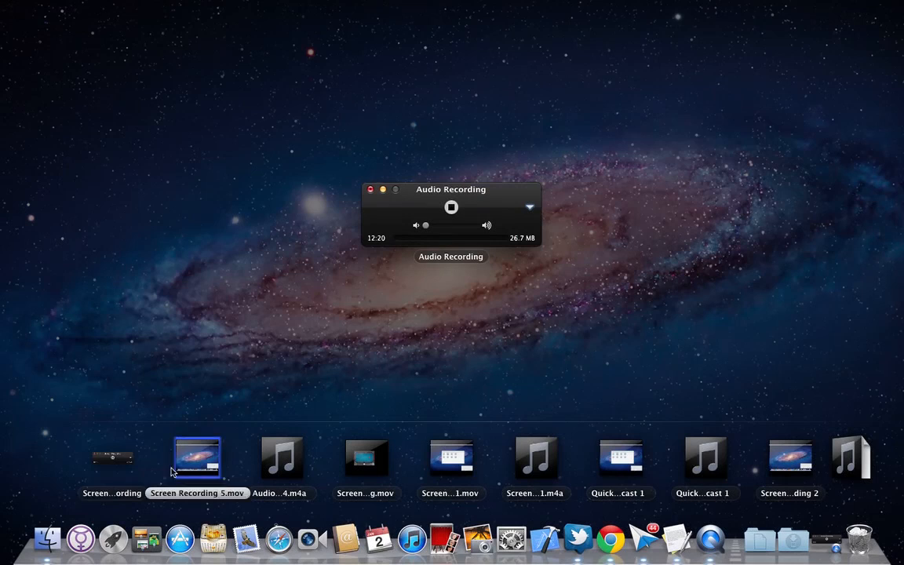
left_click(124, 465)
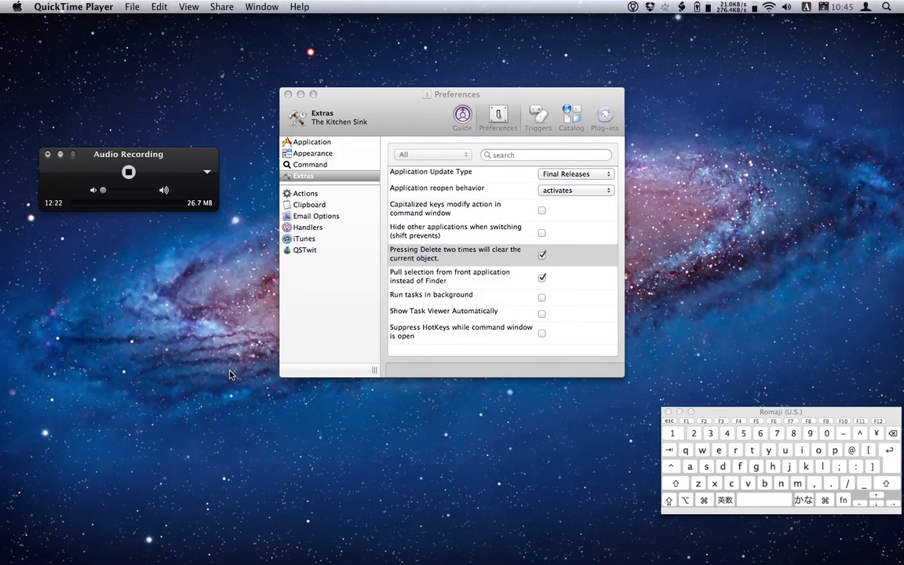